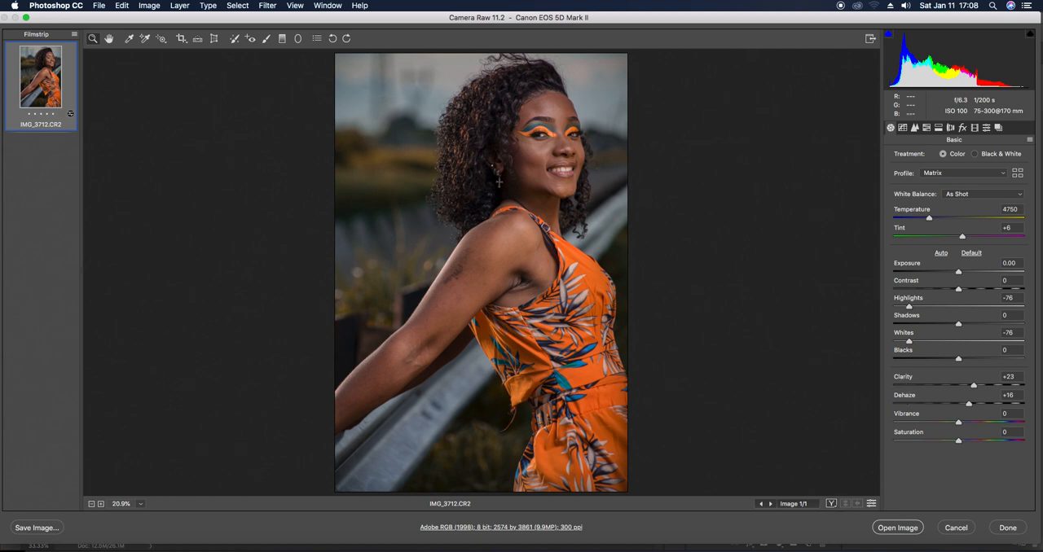
Reset the Camera Raw defaults for the portrait
left_click(1029, 140)
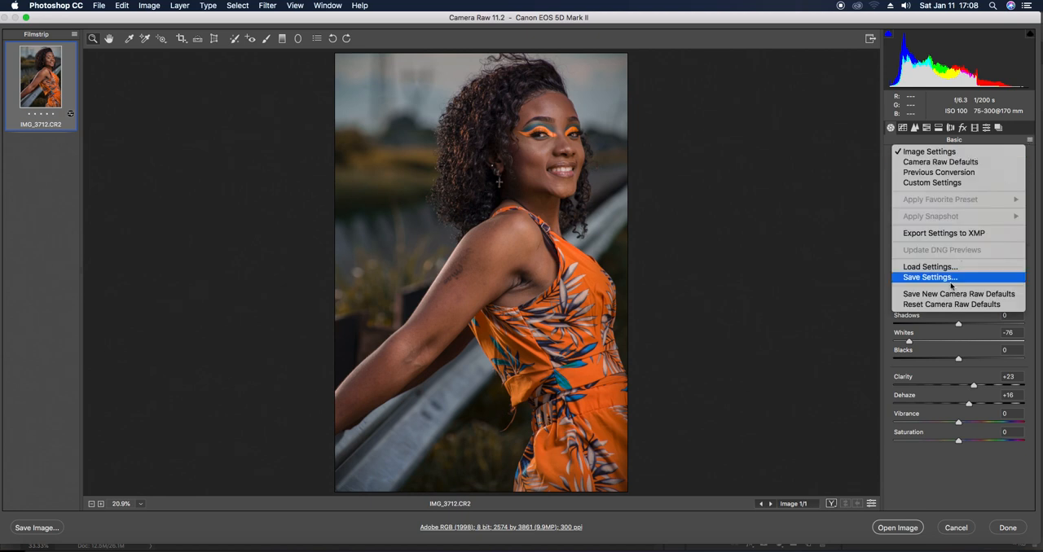
left_click(938, 305)
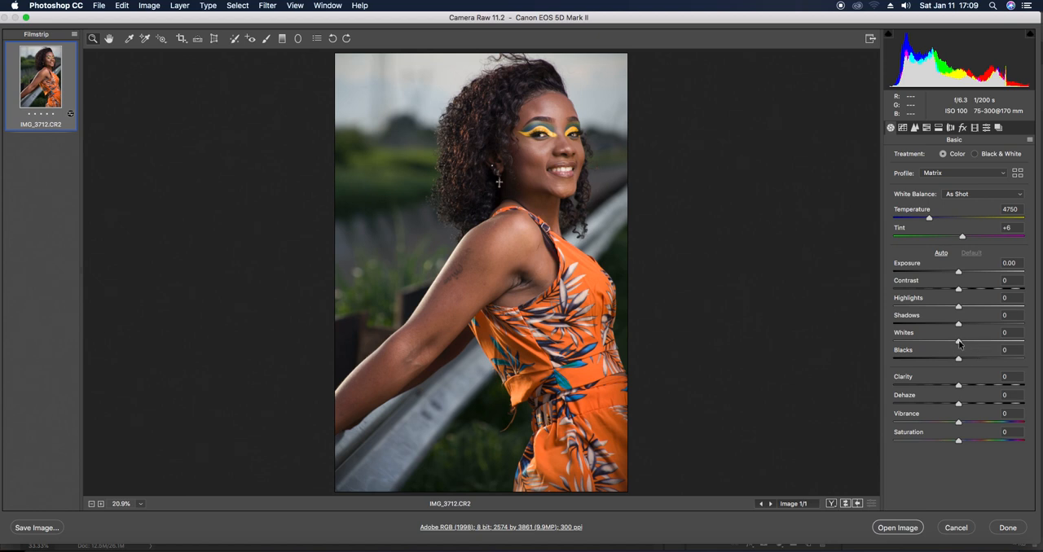
Set Whites to -97, Highlights to -83, Clarity to +28 and Dehaze to +21
left_click(959, 343)
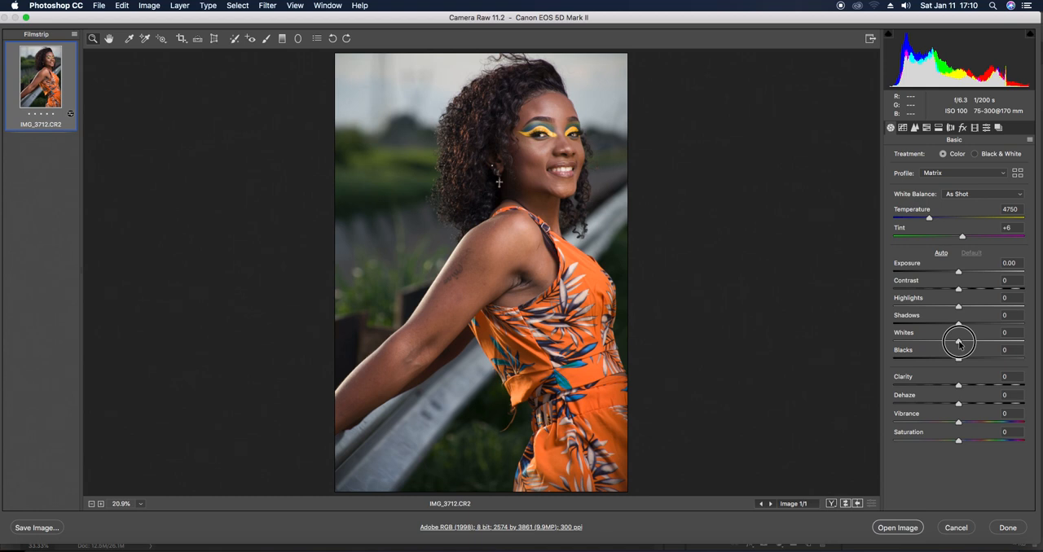
left_click_drag(958, 342, 896, 360)
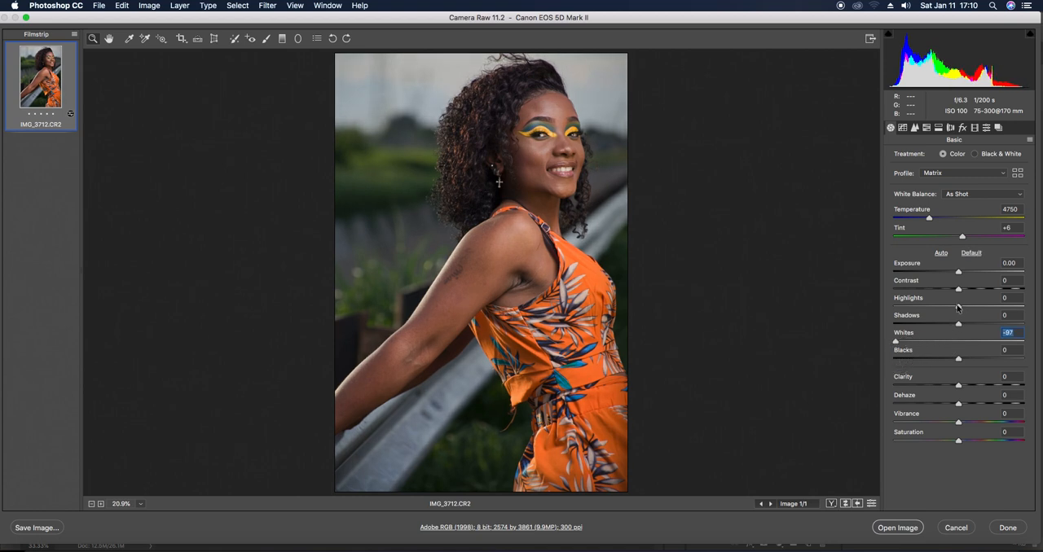
left_click_drag(958, 307, 904, 315)
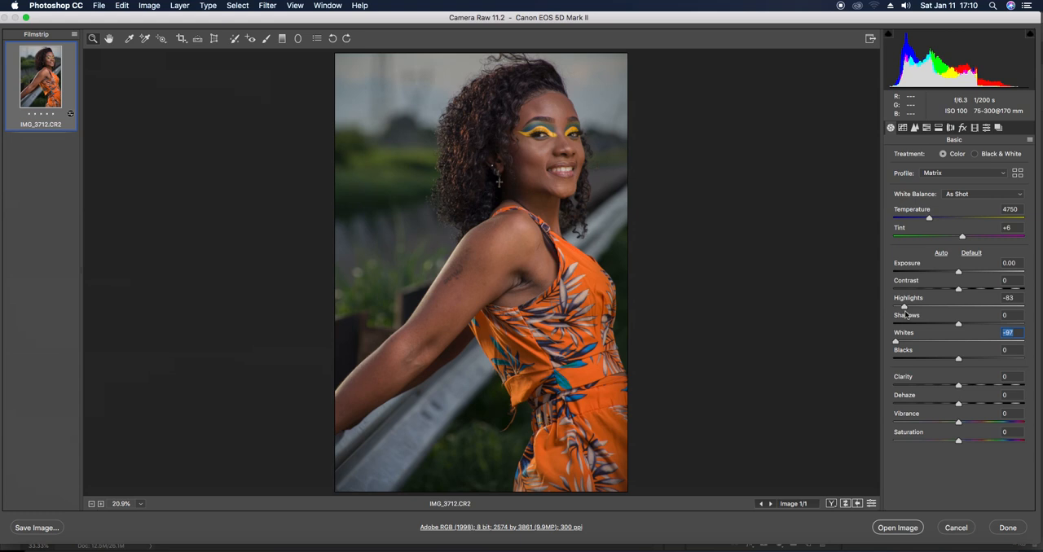
left_click_drag(958, 386, 975, 404)
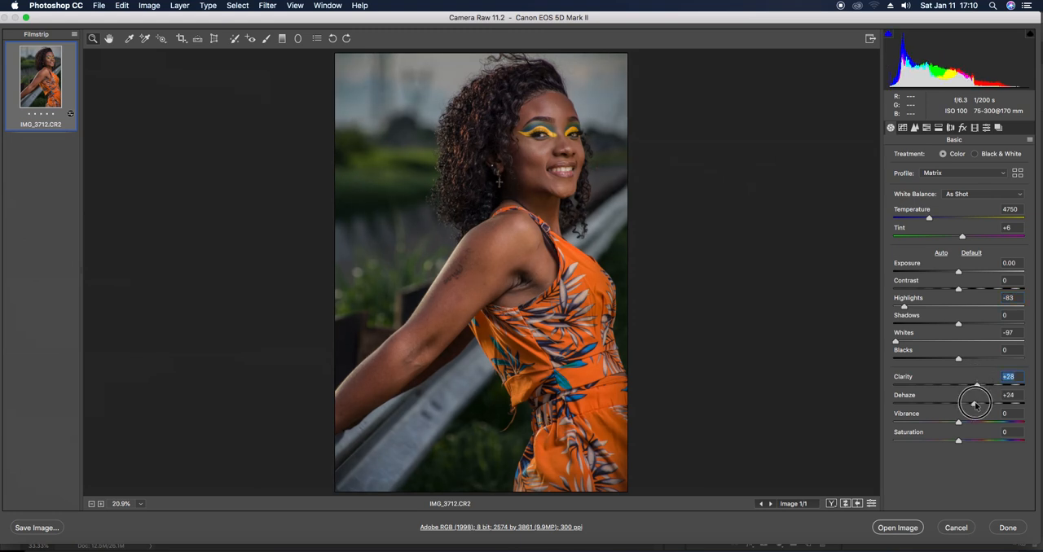
left_click_drag(976, 404, 974, 412)
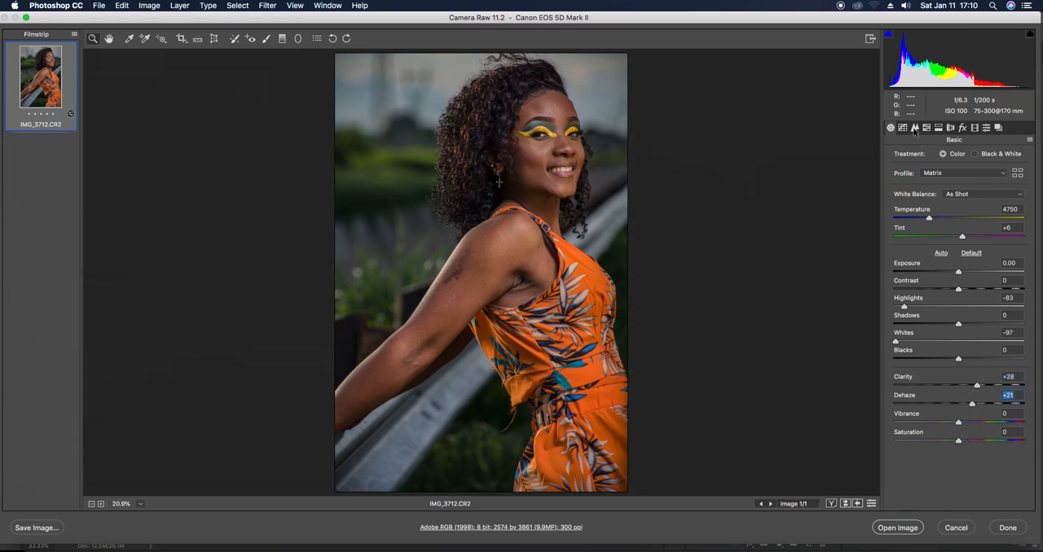
Set the sharpening to Amount 56, Radius 1.4, Detail 35 and Masking 21
left_click(915, 129)
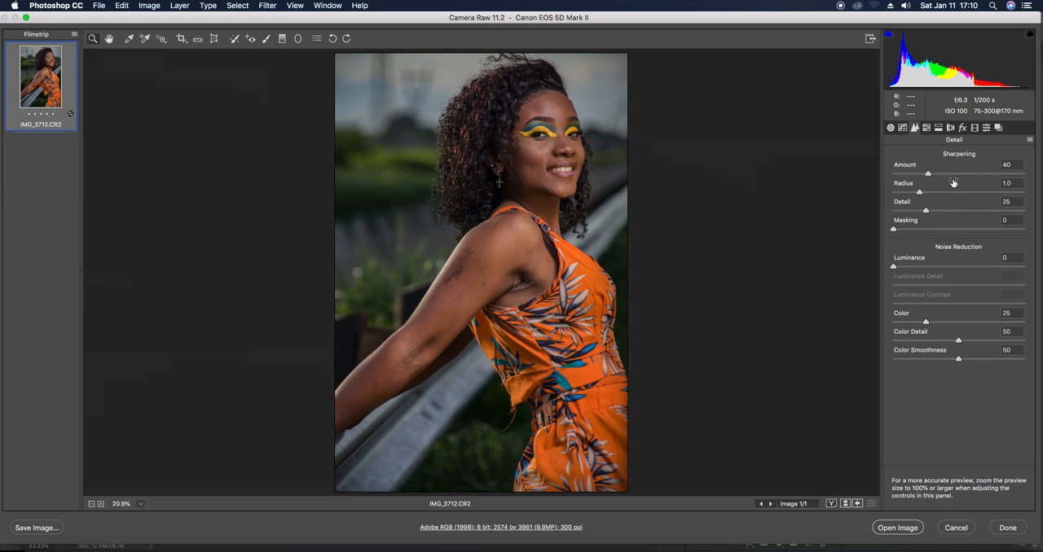
left_click_drag(928, 175, 927, 174)
left_click(927, 174, "alt")
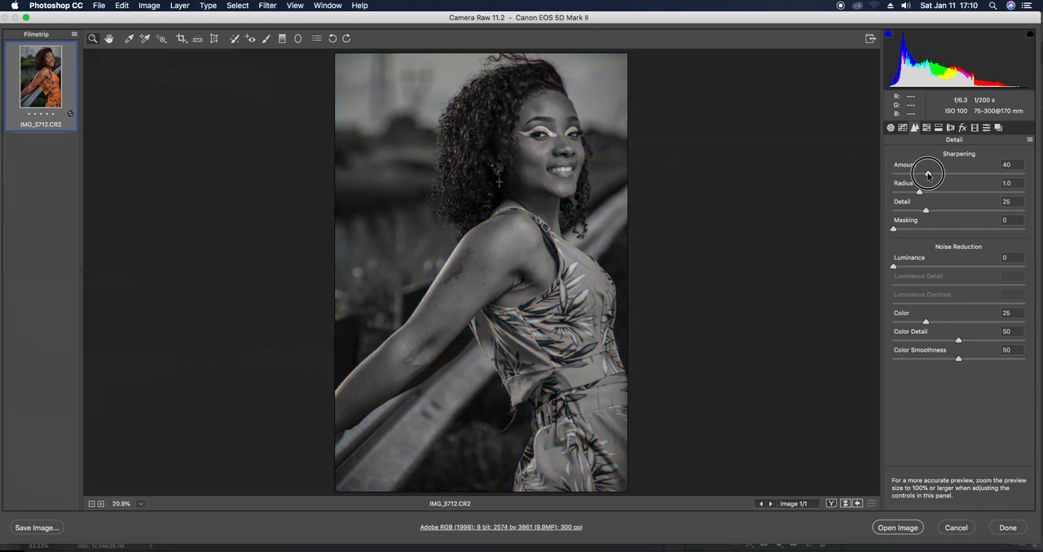
left_click_drag(928, 174, 920, 230)
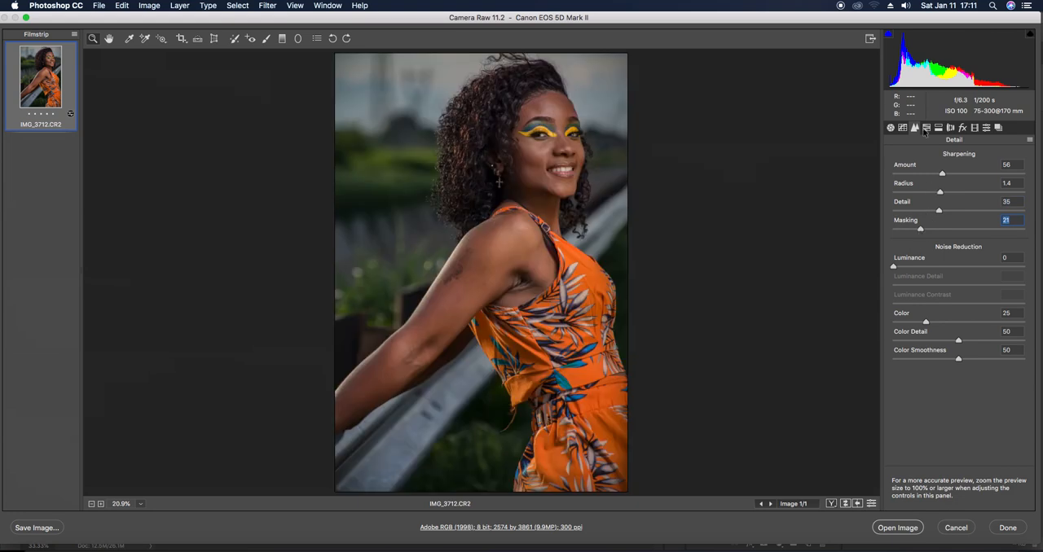
Shift the hue of both the Yellows and the Greens to -100 in the HSL adjustments
left_click(926, 129)
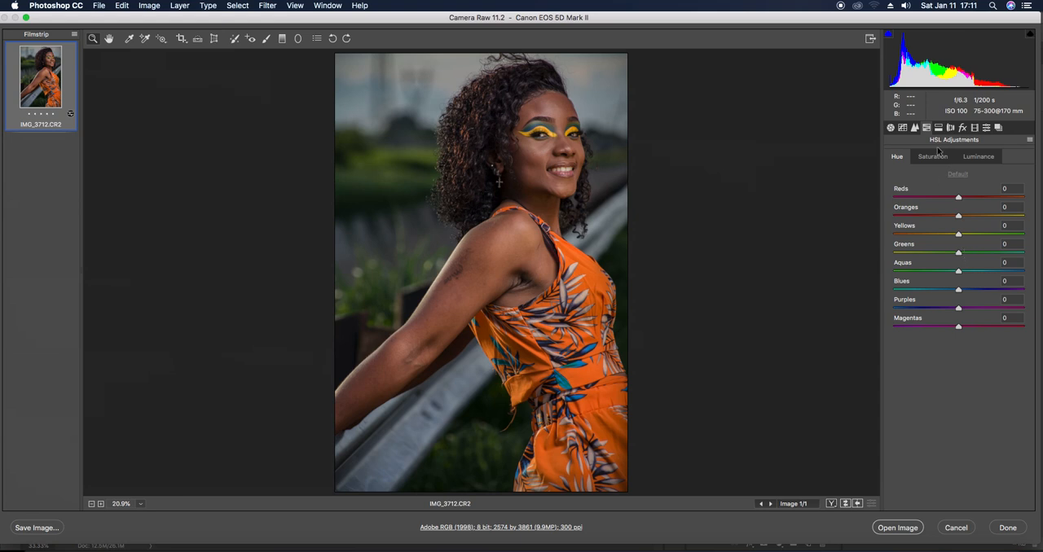
left_click(958, 236)
left_click_drag(957, 236, 865, 251)
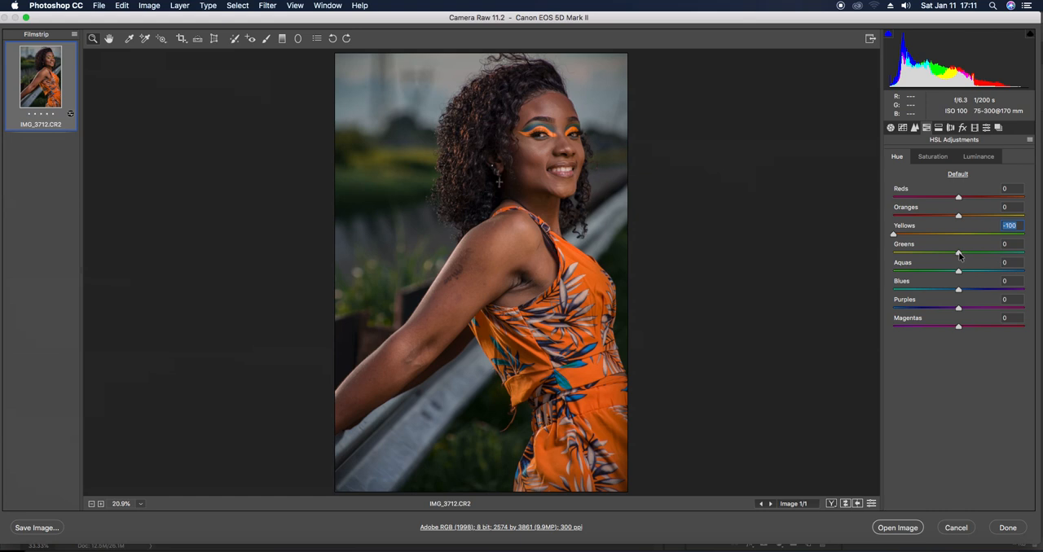
left_click_drag(958, 254, 820, 256)
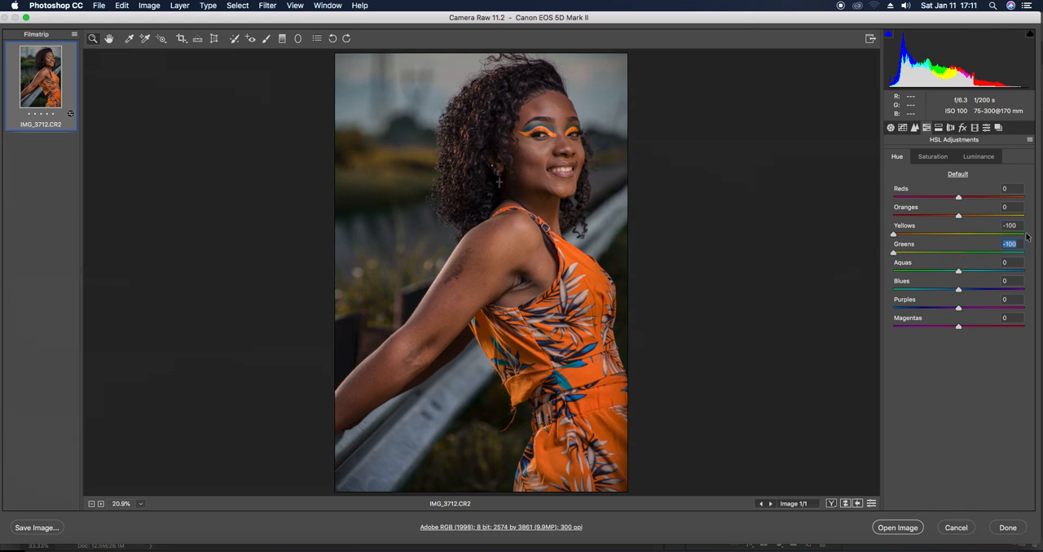
Raise the HSL saturation of the Blues to +79 and the Aquas to +68
left_click(937, 158)
left_click(957, 289)
left_click_drag(957, 290, 1002, 264)
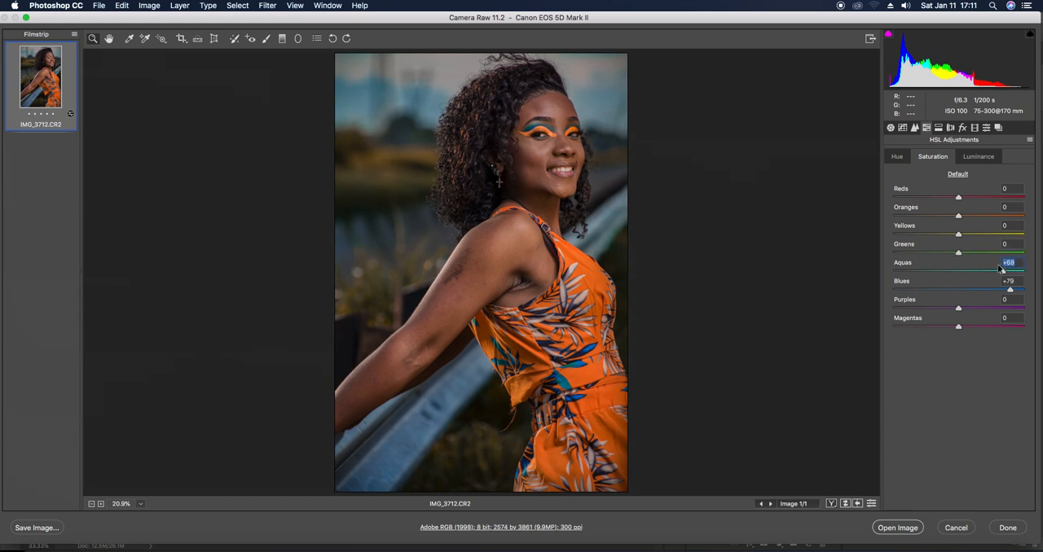
Set the HSL luminance of the Blues to -81, the Aquas to -79 and the Oranges to -15
left_click(984, 159)
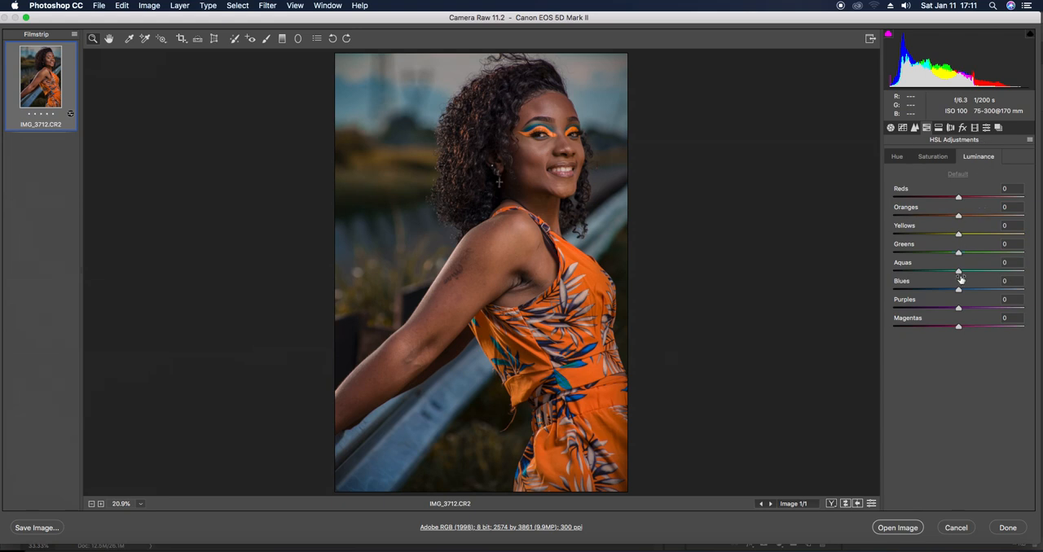
left_click_drag(958, 289, 905, 290)
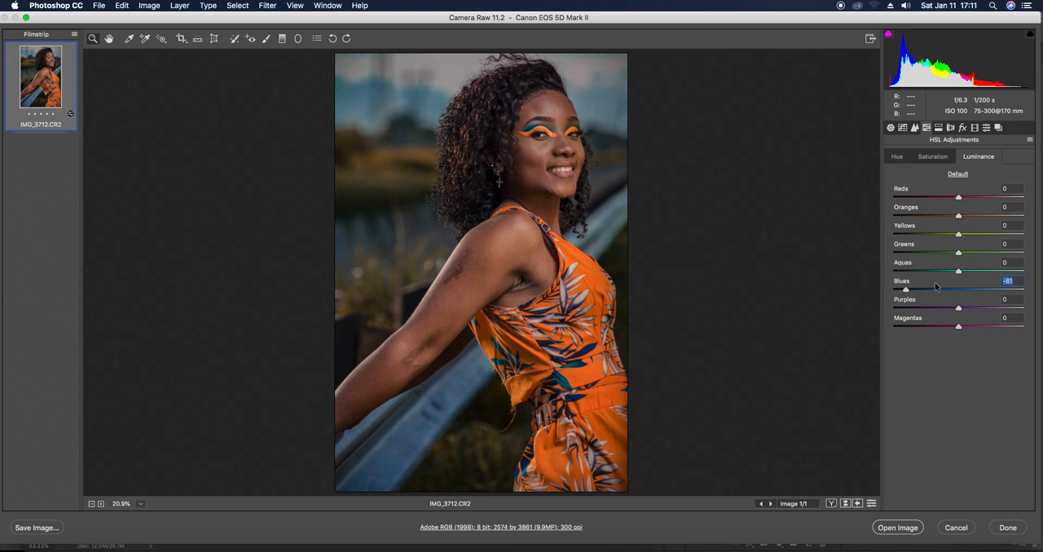
left_click_drag(958, 271, 906, 272)
left_click_drag(958, 215, 948, 219)
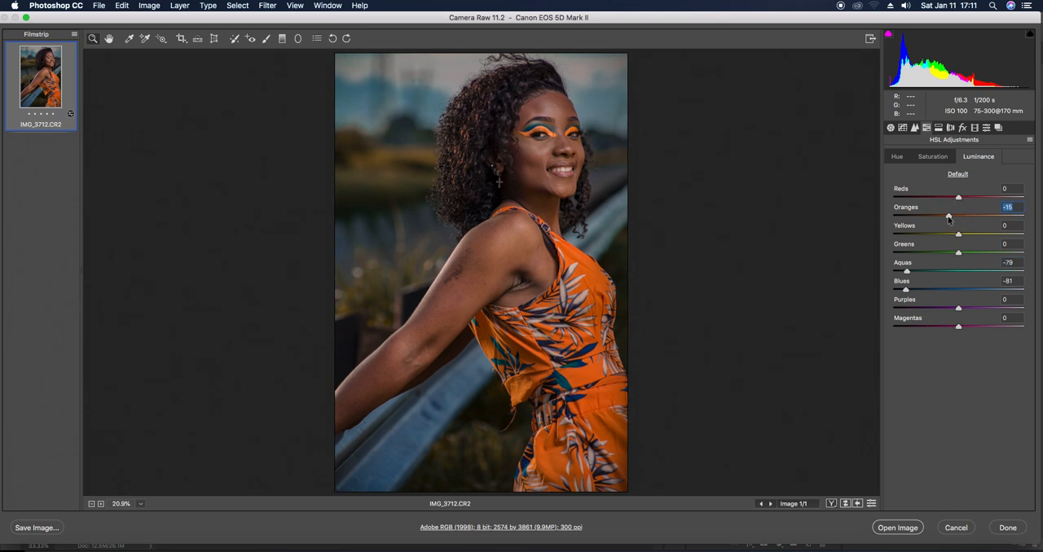
Set the basic Exposure to -0.10 and the white balance Temperature to 4500
left_click(890, 128)
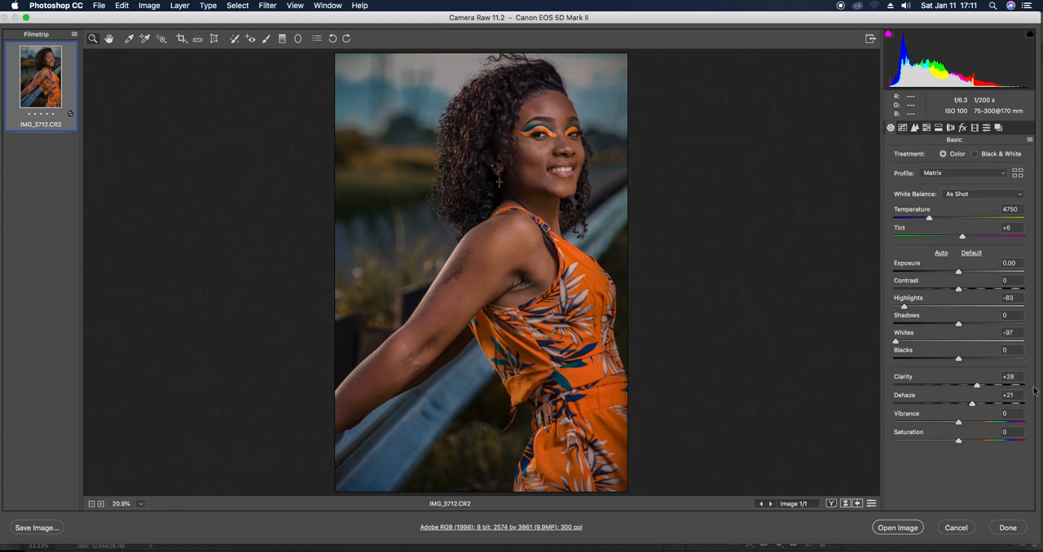
left_click(958, 274)
left_click_drag(958, 273, 957, 274)
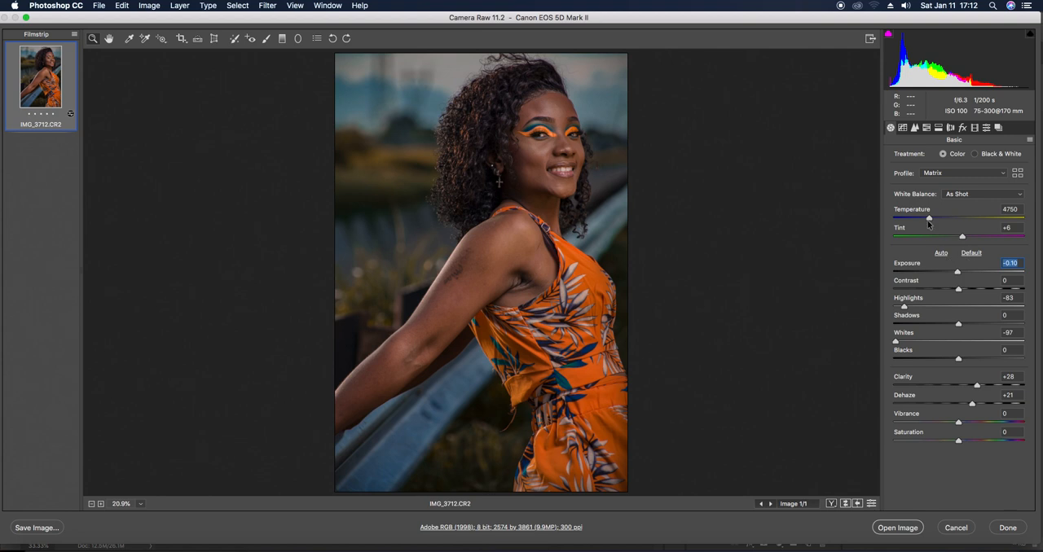
left_click(929, 219)
left_click_drag(929, 219, 926, 219)
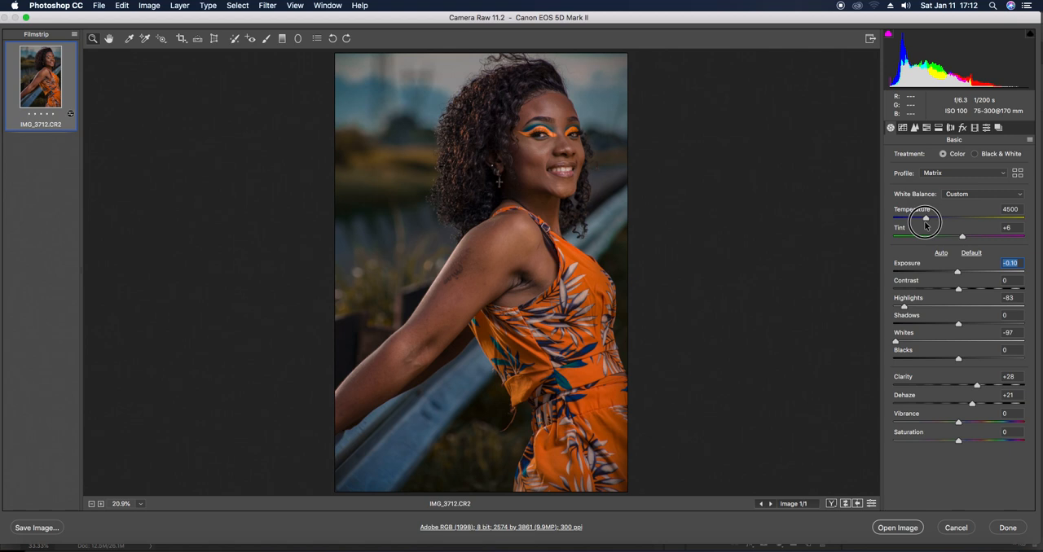
left_click_drag(924, 223, 925, 223)
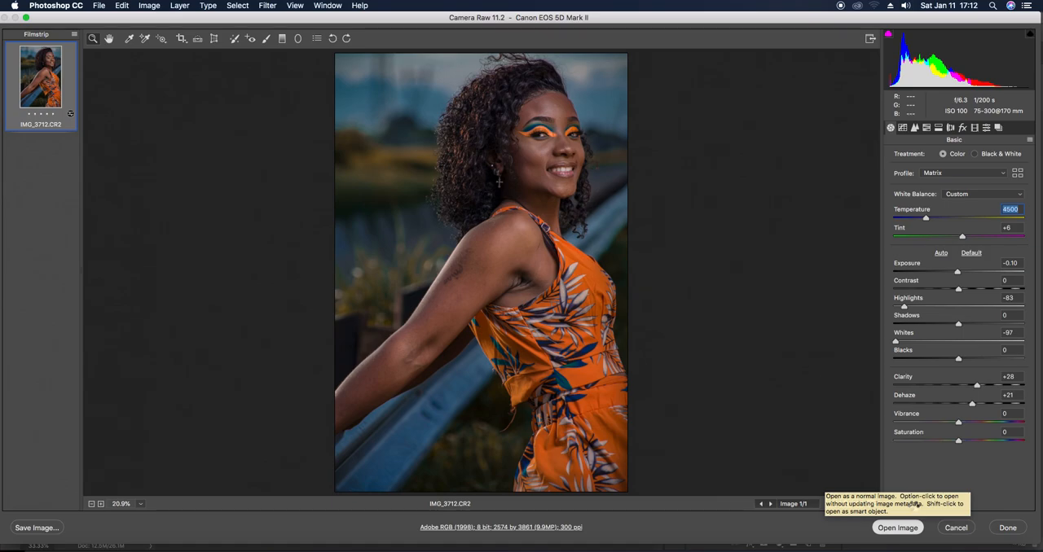
Open the developed raw photo in Photoshop and unlock its Background layer
left_click(897, 527)
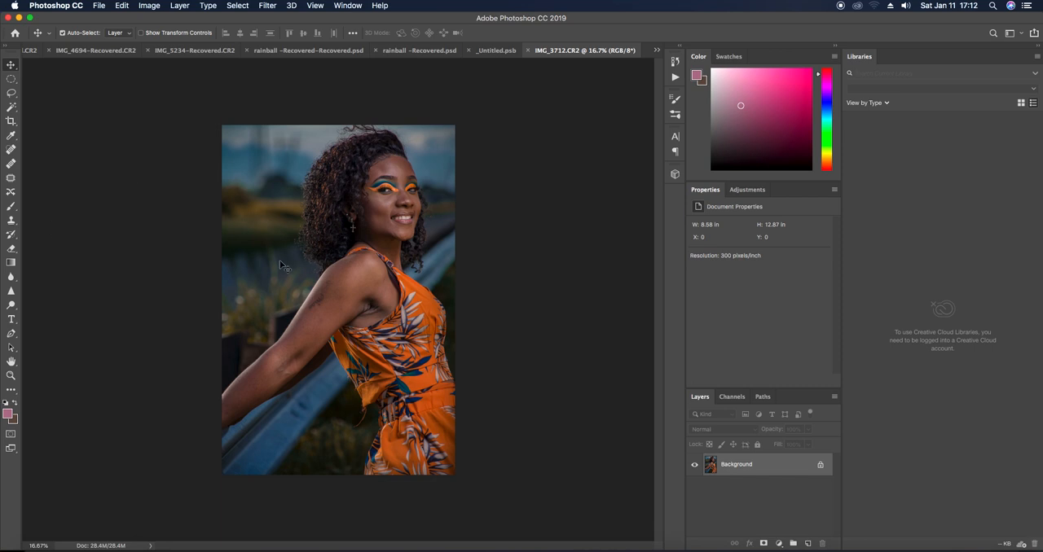
left_click(820, 465)
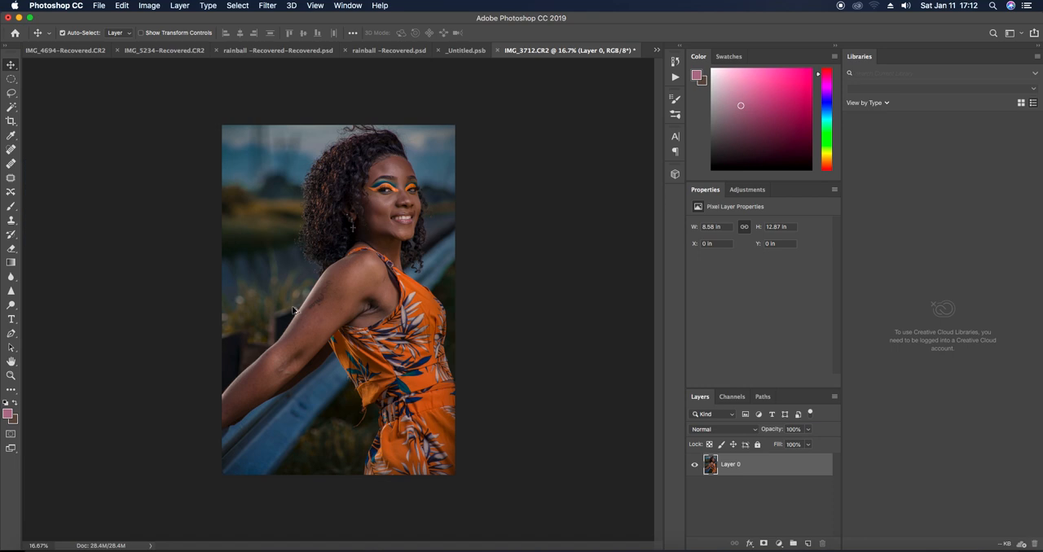
Remove the blemishes along the woman's arm with the Spot Healing Brush at size 35
scroll(291, 310, "up", 10)
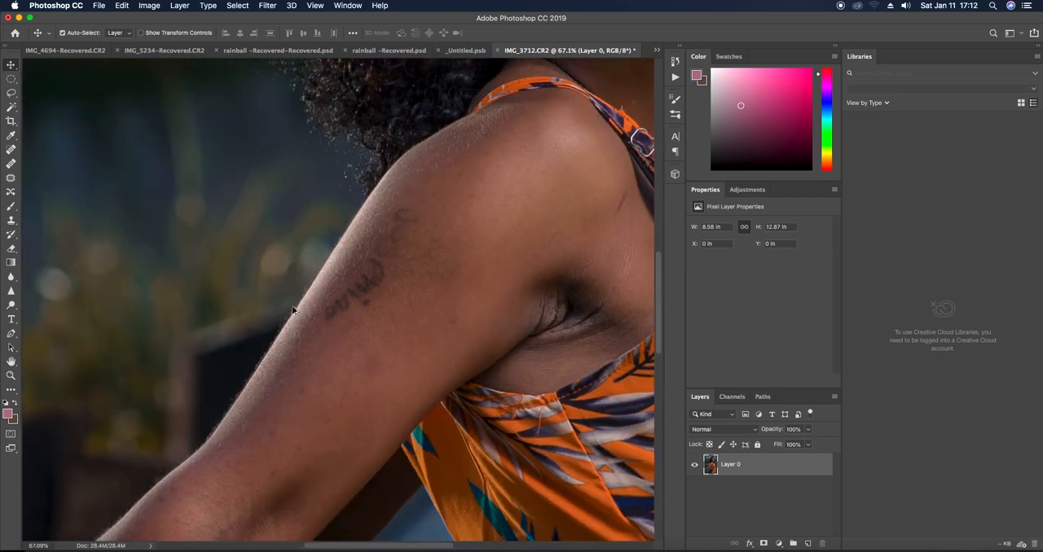
scroll(292, 310, "down", 4)
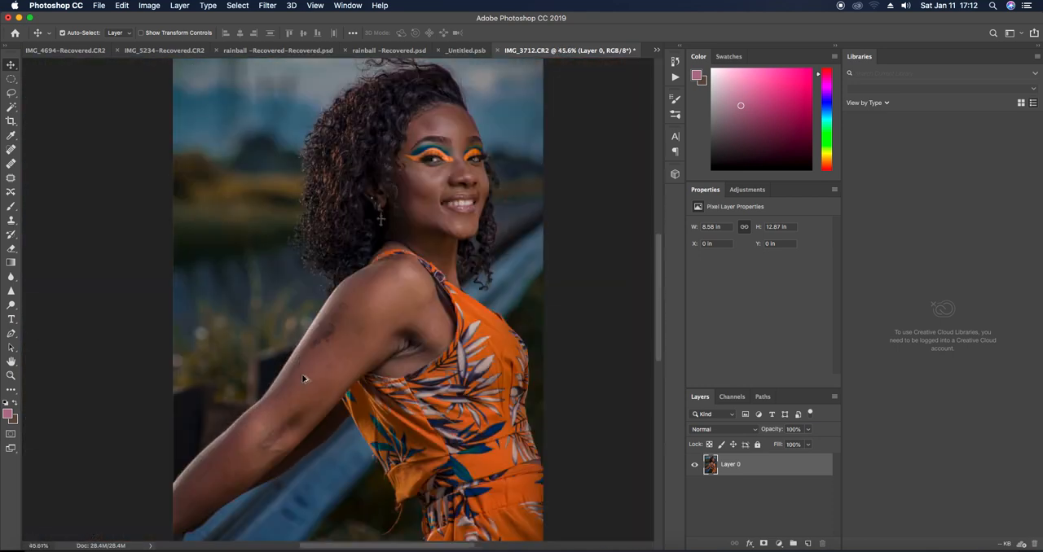
left_click(11, 150)
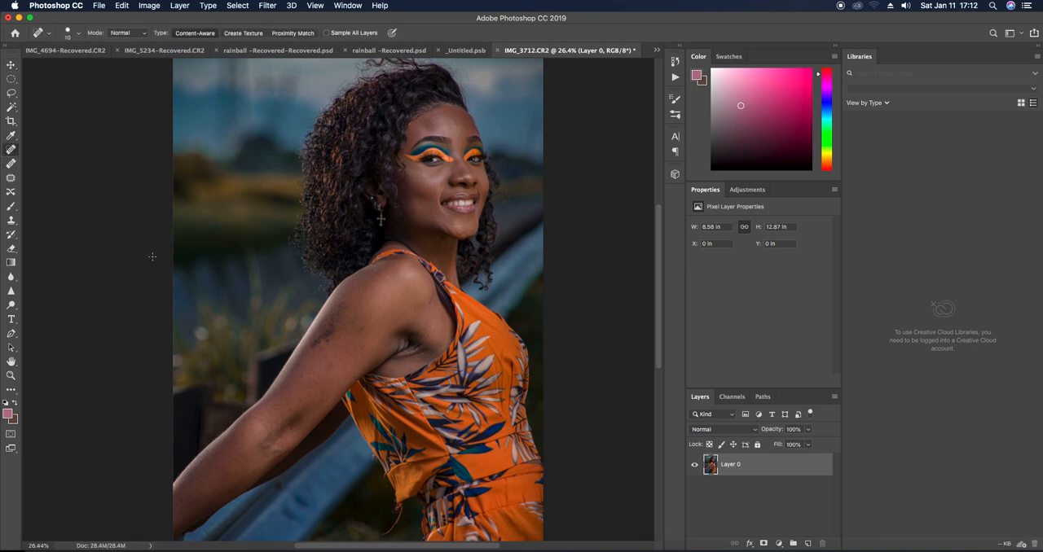
key("bracketright")
key("bracketright")
key("bracketright")
left_click(289, 394)
left_click(293, 374)
left_click(246, 420)
left_click(224, 467)
Reduce the healing brush to size 15 and remove the blemish between the eyebrows
scroll(453, 146, "up", 5)
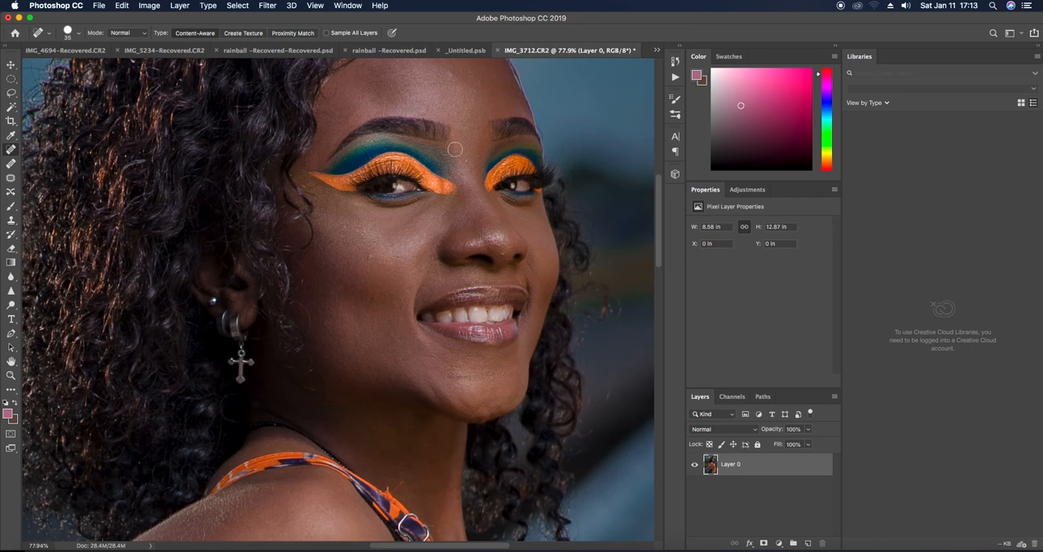
key("bracketleft")
key("bracketleft")
left_click(468, 160)
Heal the small blemishes across the forehead and above the eyebrow near the hairline
scroll(476, 213, "up", 2)
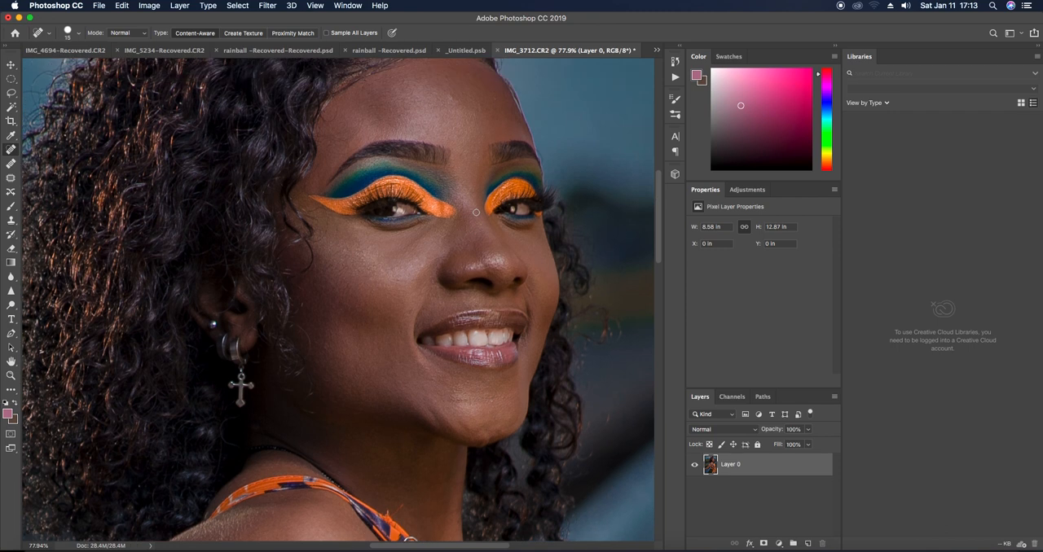
left_click(496, 100)
left_click(400, 115)
left_click(362, 123)
left_click(327, 135)
left_click(357, 122)
left_click_drag(346, 132, 340, 134)
left_click(342, 153)
left_click(357, 146)
left_click(331, 154)
Heal the skin marks on the shoulder, including the thin dark line beside the dress strap
scroll(428, 144, "down", 5)
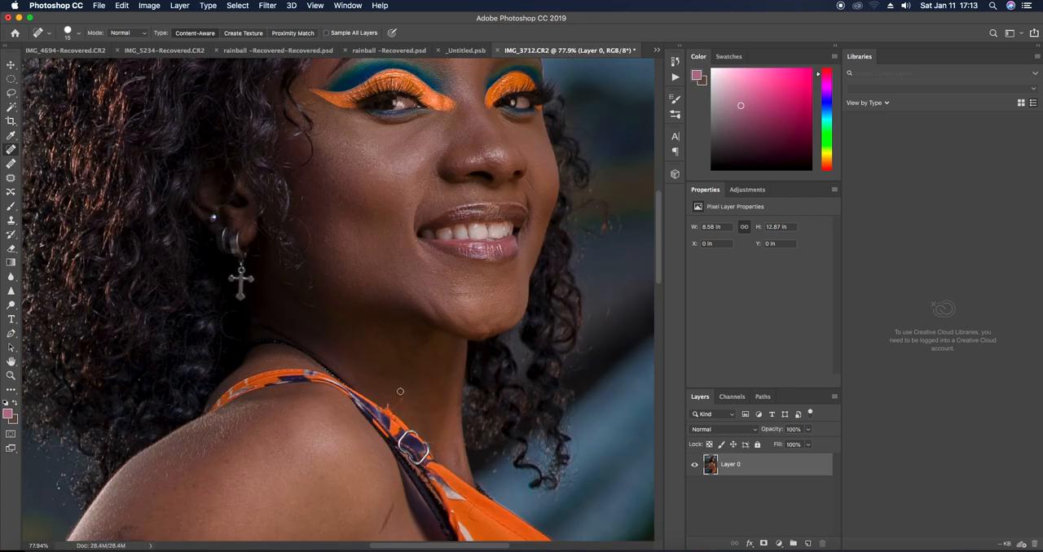
scroll(305, 419, "down", 4)
left_click_drag(223, 382, 242, 379)
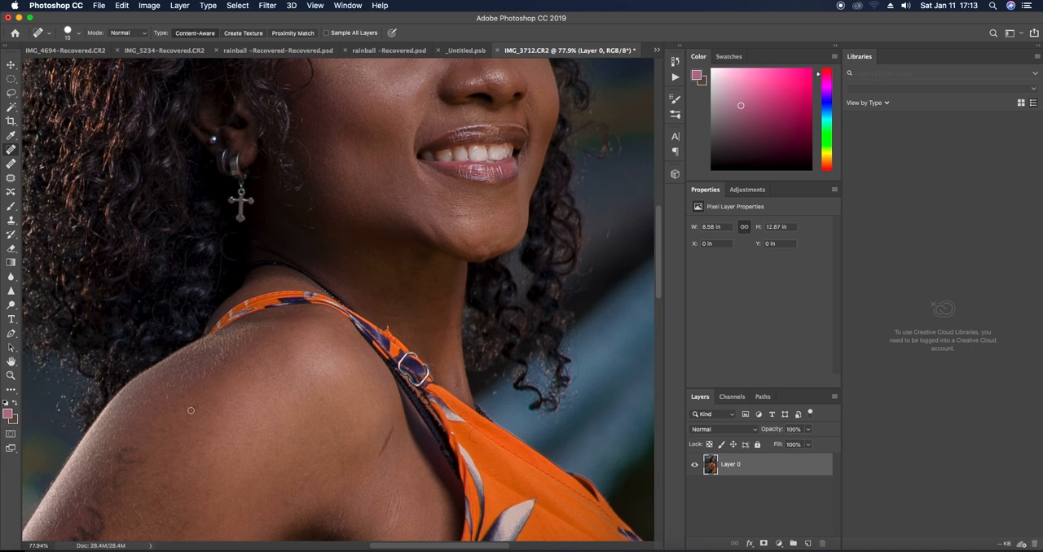
left_click_drag(393, 425, 379, 458)
Duplicate the retouched Layer 0 and invert the colours of the copy
scroll(343, 373, "down", 5)
scroll(351, 368, "down", 2)
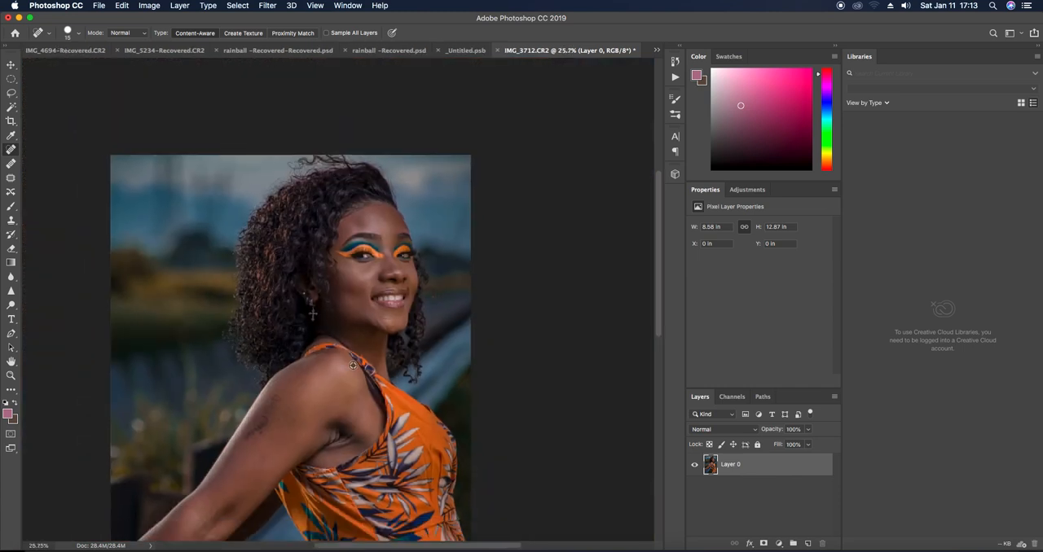
scroll(351, 368, "down", 2)
scroll(351, 368, "down", 4)
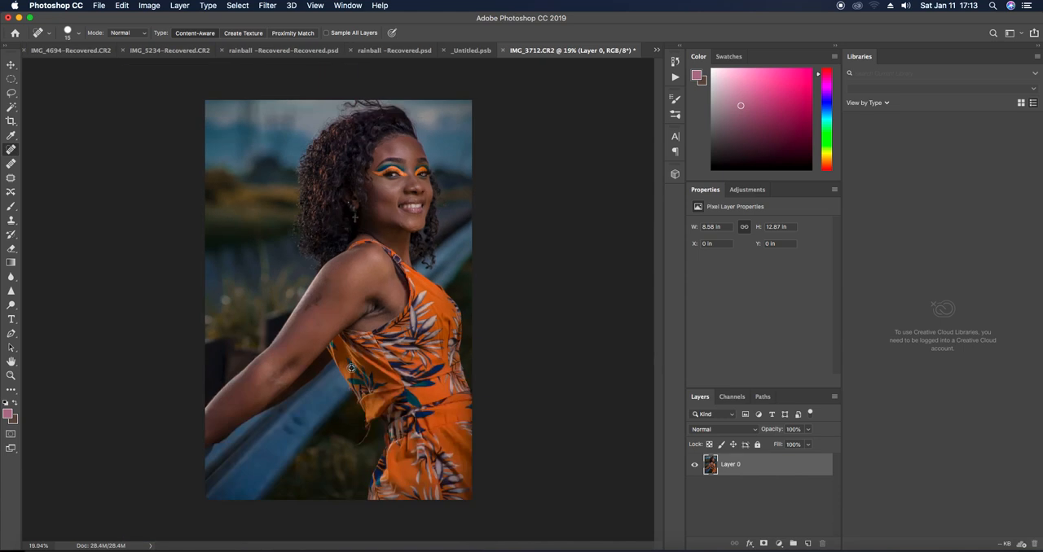
scroll(351, 368, "up", 4)
scroll(351, 368, "down", 1)
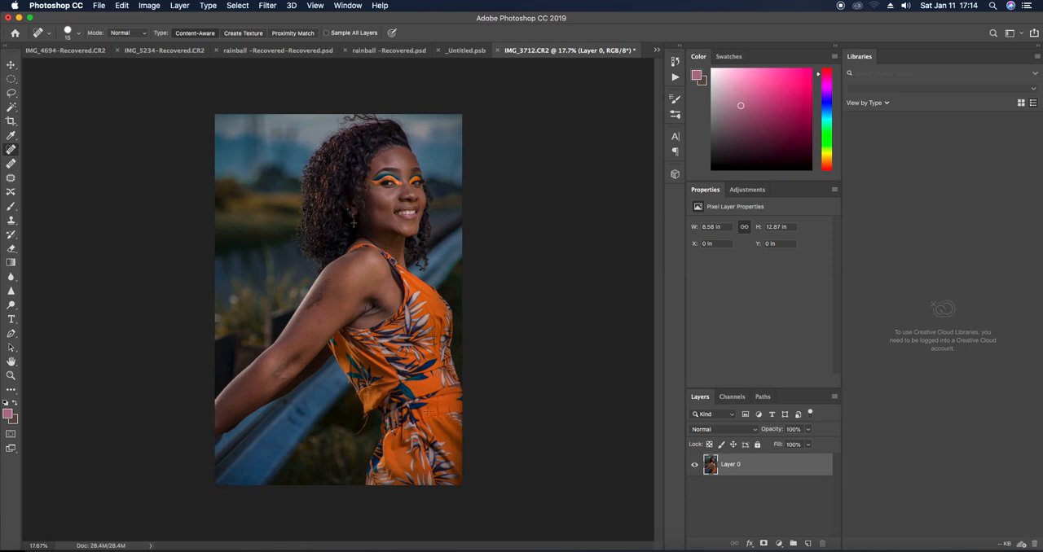
key("super+j")
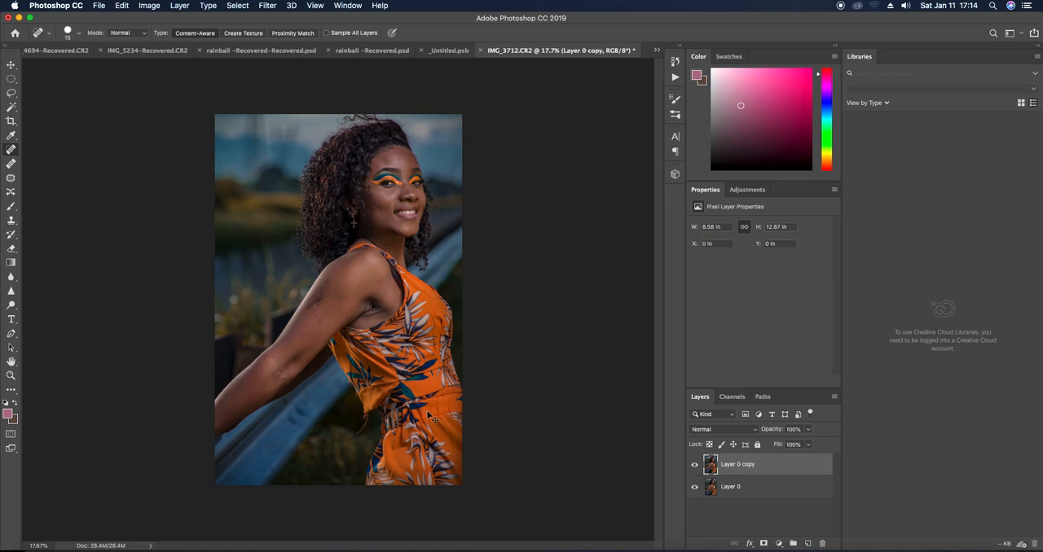
key("super+i")
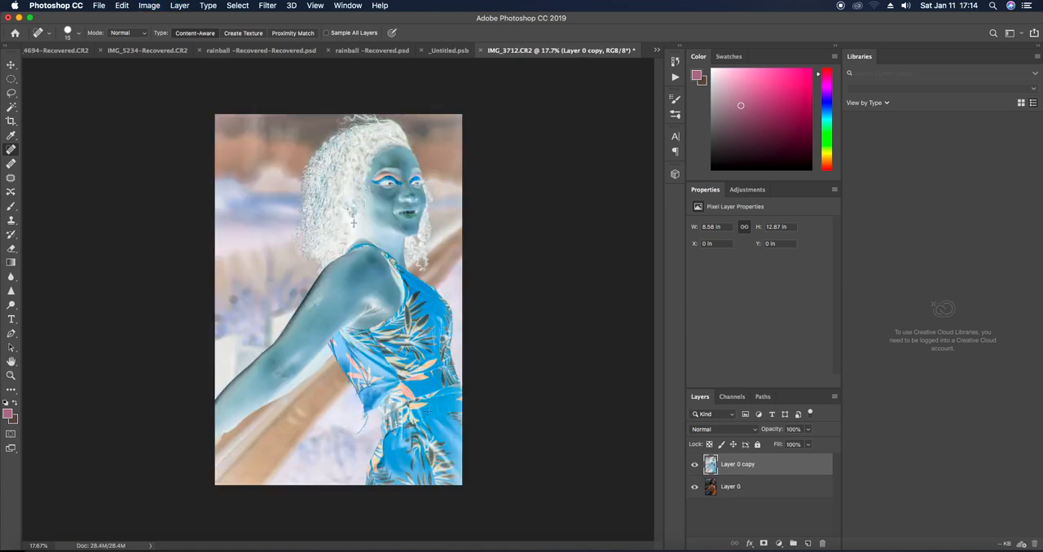
Set the inverted layer copy's blend mode to Vivid Light and apply a High Pass filter with a 9-pixel radius
left_click(723, 433)
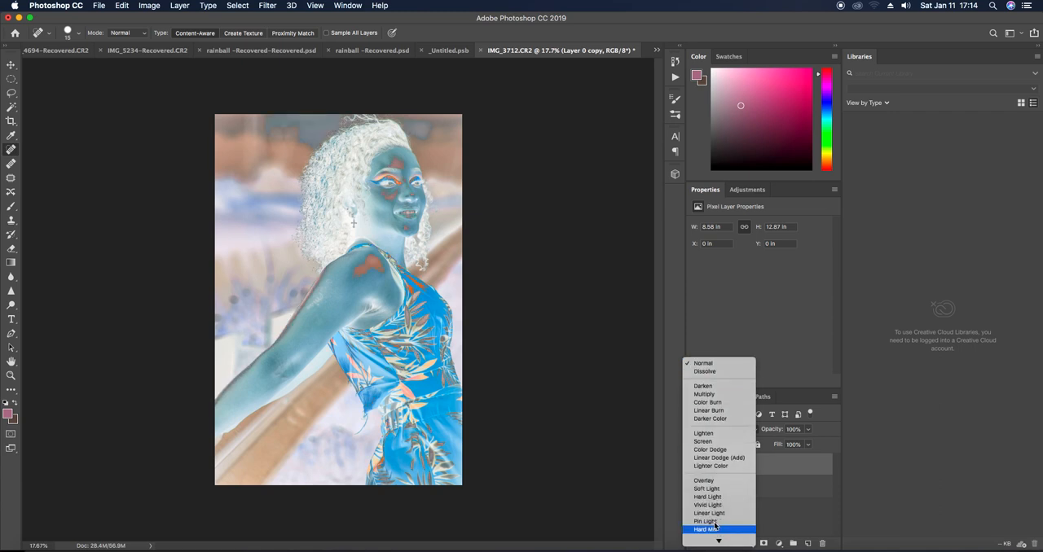
left_click(715, 505)
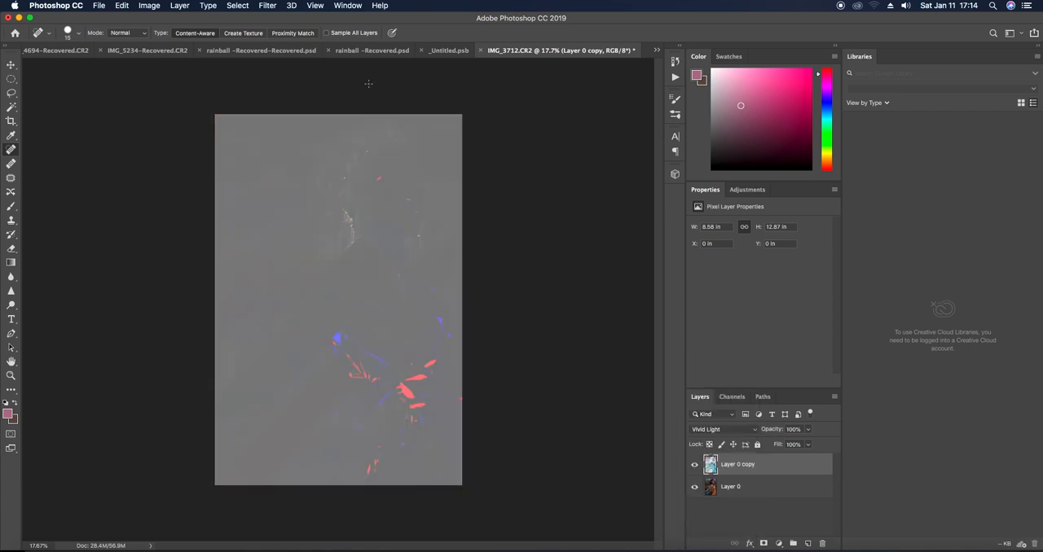
left_click(267, 8)
mouse_move(272, 229)
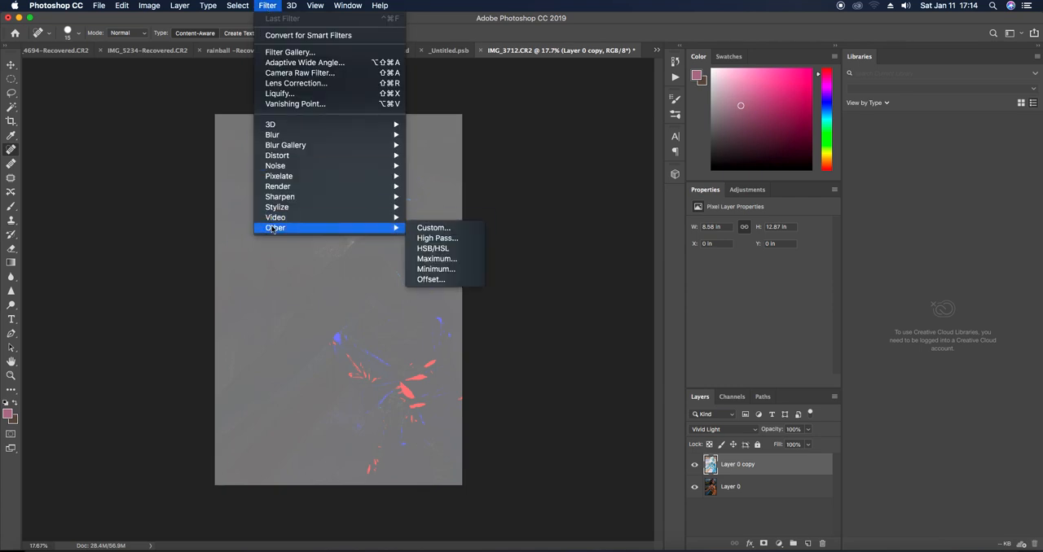
left_click(450, 238)
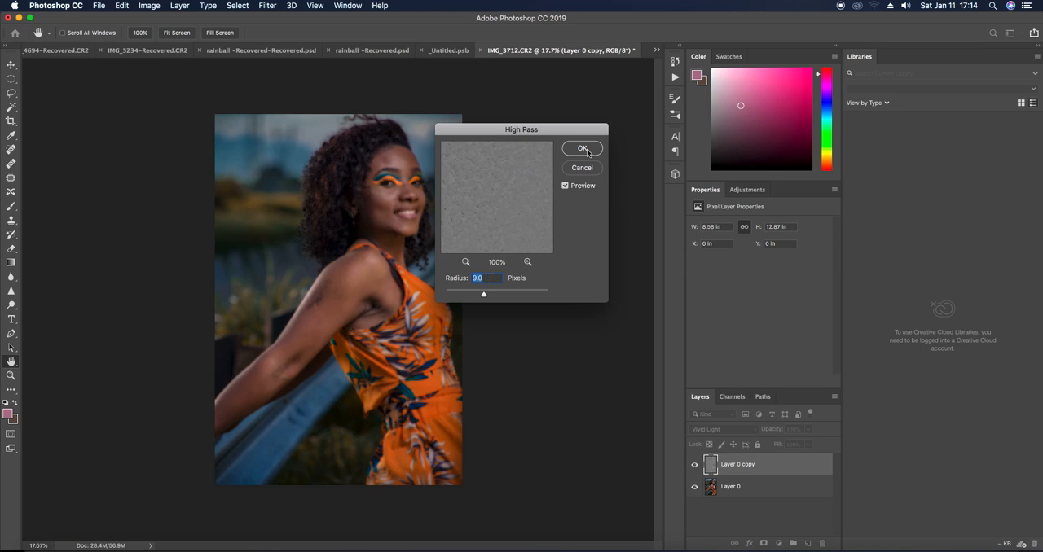
key("Return")
Apply a Box Blur with a 3-pixel radius to the Layer 0 copy
left_click(269, 6)
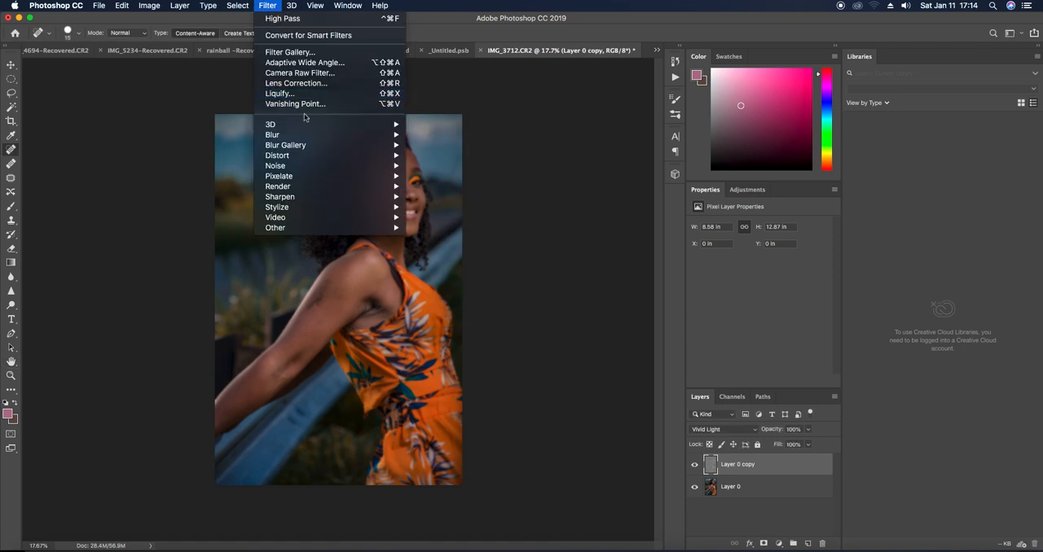
mouse_move(300, 137)
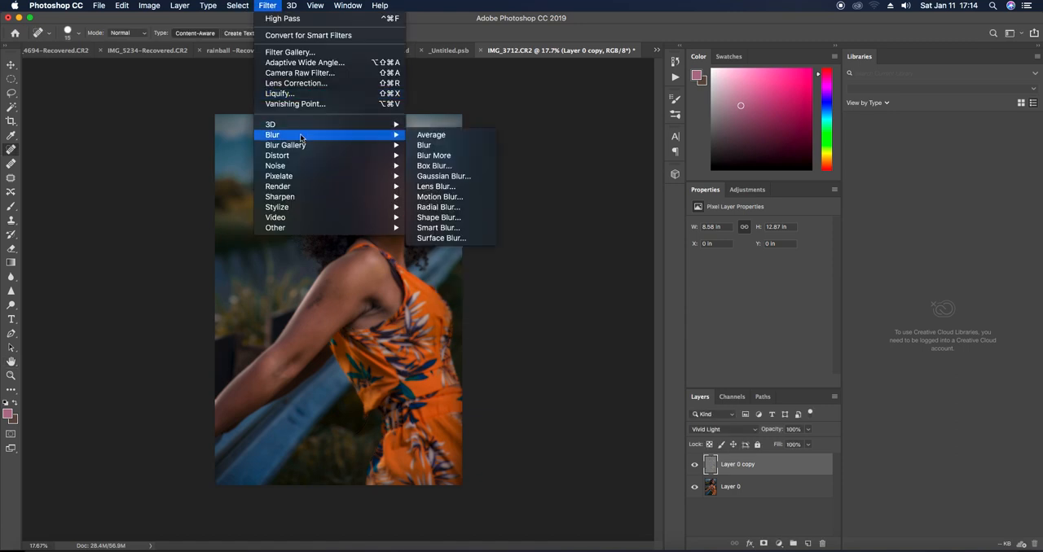
left_click(434, 166)
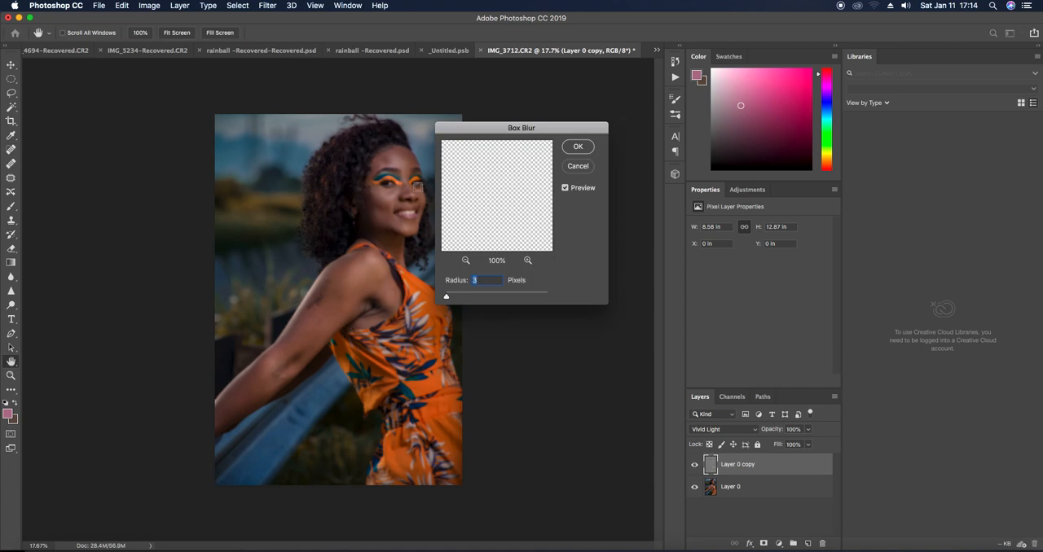
scroll(383, 156, "up", 5)
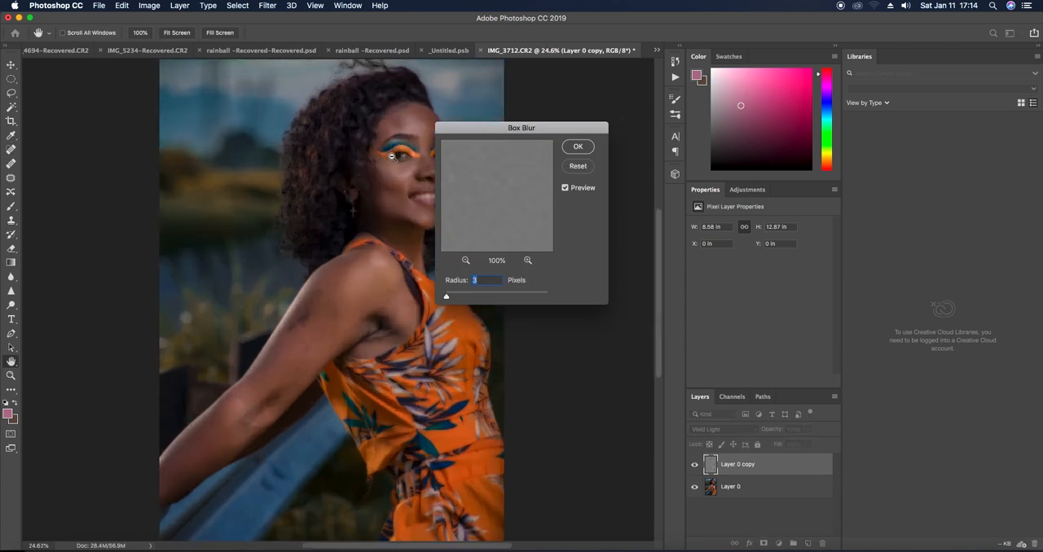
scroll(392, 155, "up", 2)
scroll(391, 156, "up", 2)
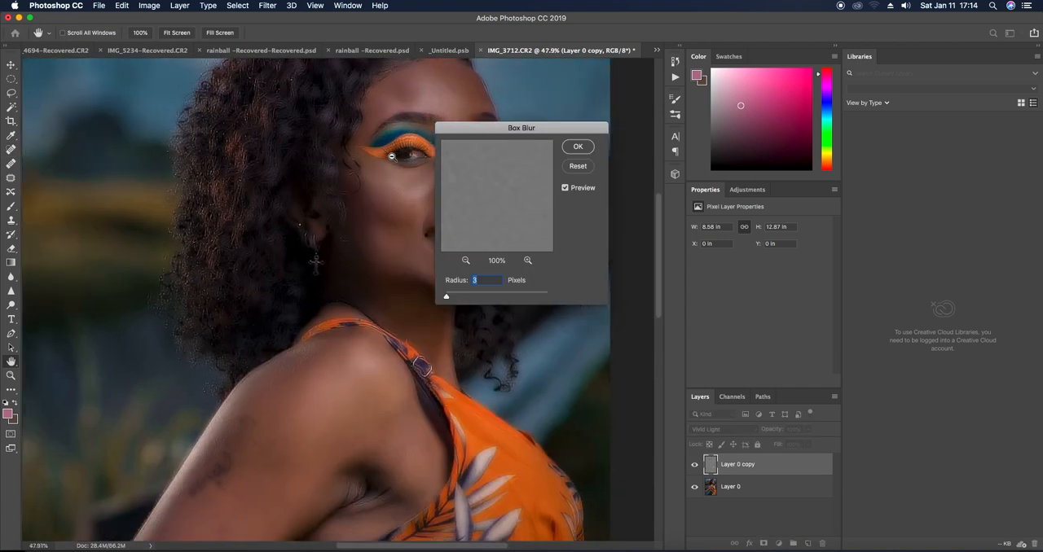
scroll(392, 156, "down", 1)
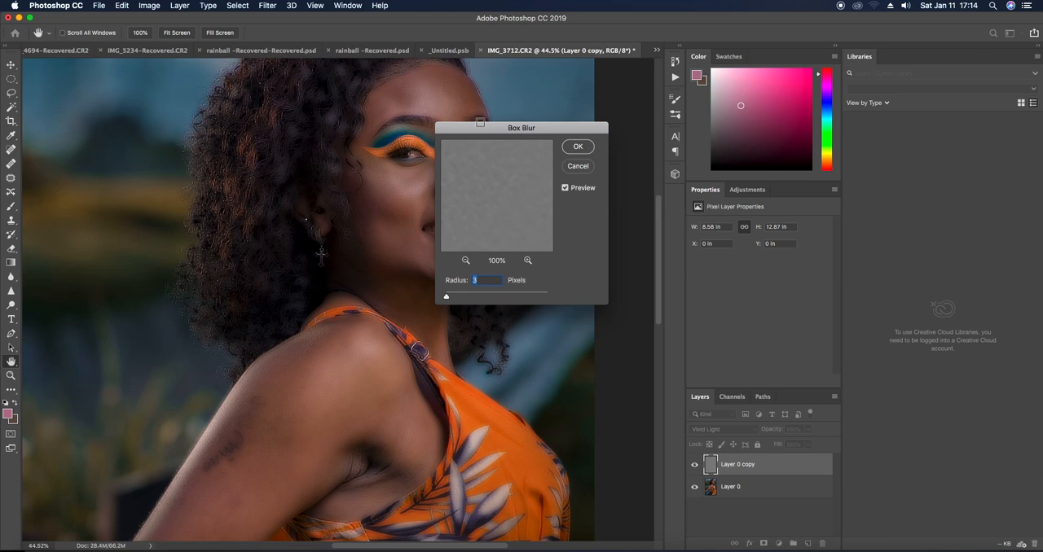
left_click_drag(483, 132, 586, 130)
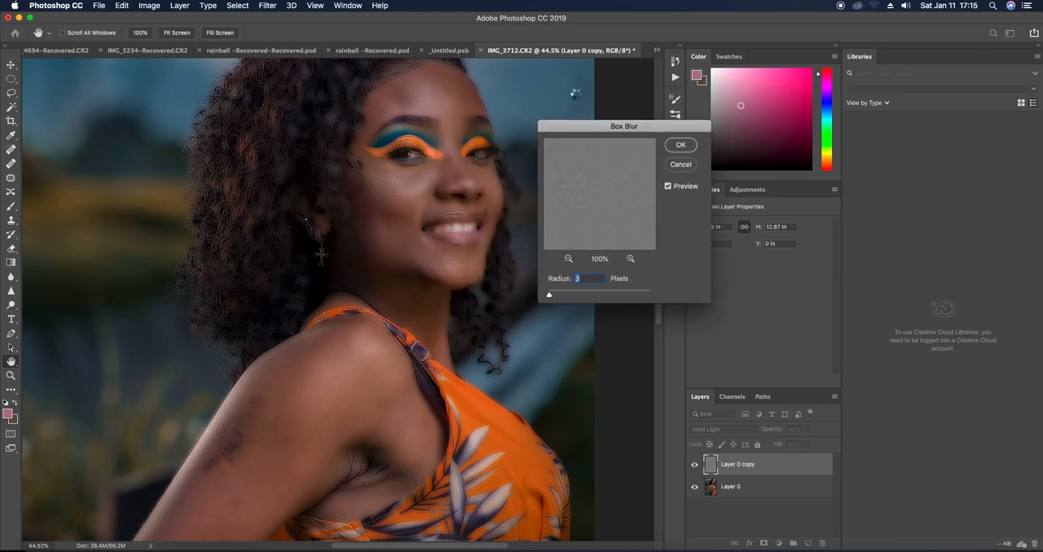
key("Return")
Set the Brush tool's opacity to 75% and add a black layer mask to the Layer 0 copy
key("j")
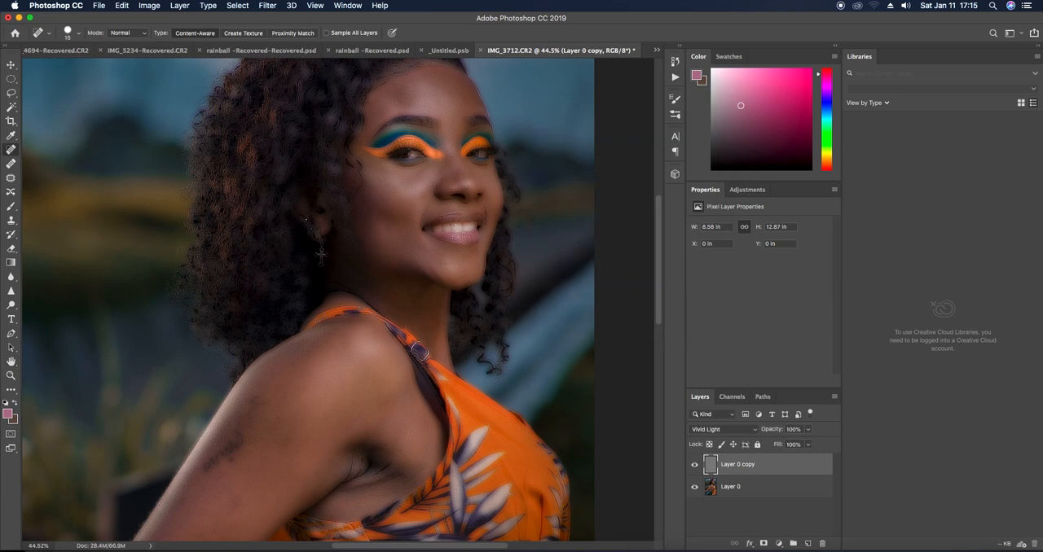
left_click(12, 206)
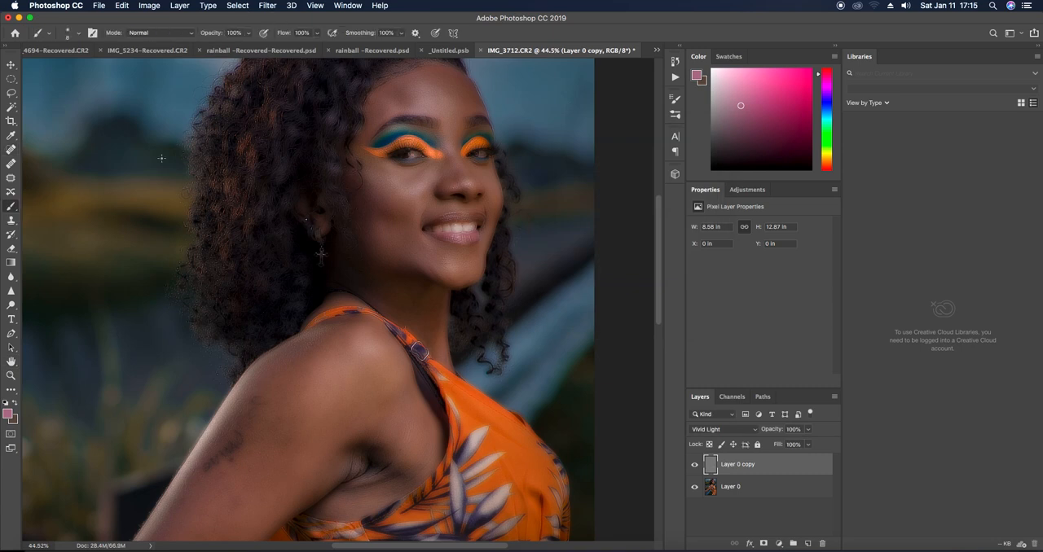
left_click(248, 33)
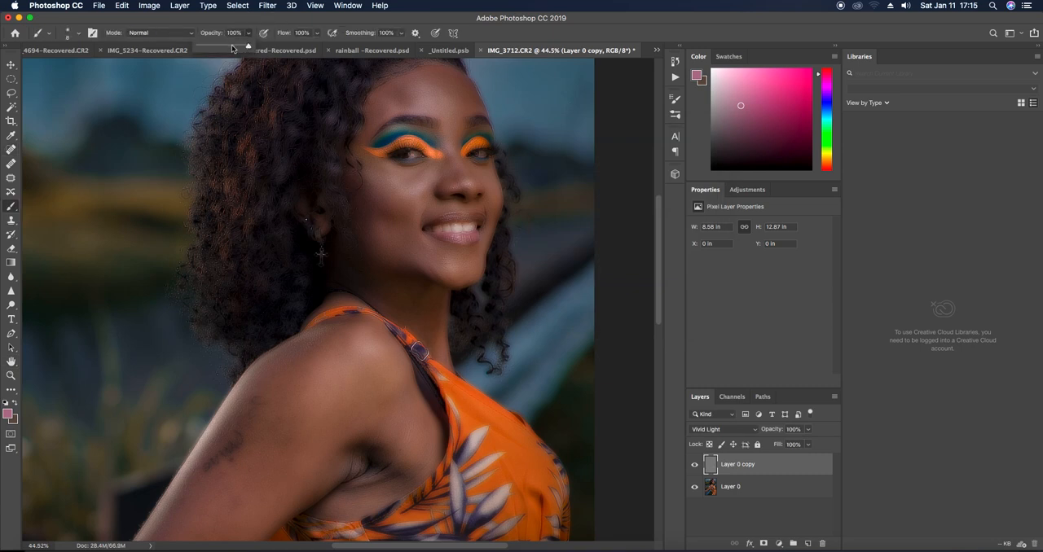
left_click_drag(232, 44, 236, 46)
left_click(764, 544, "alt")
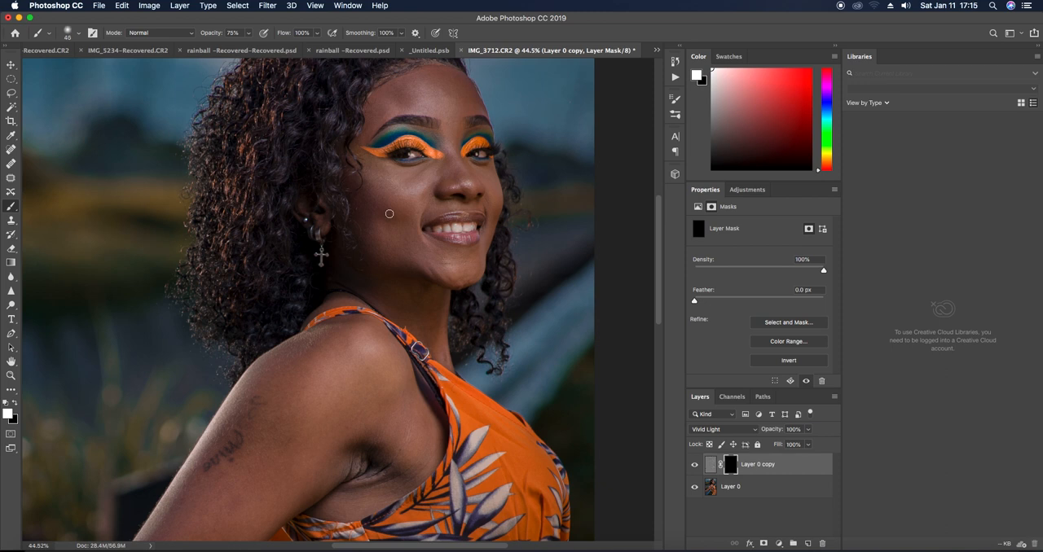
Enlarge the brush to size 125 and paint white on the mask over the cheek and chin to smooth the skin
key("bracketright")
key("bracketright")
key("bracketright")
key("bracketright")
mouse_move(388, 186)
left_mouse_down()
mouse_move(379, 226)
mouse_move(396, 184)
left_mouse_up()
left_click(376, 195)
left_click_drag(391, 229, 416, 264)
left_click(451, 266)
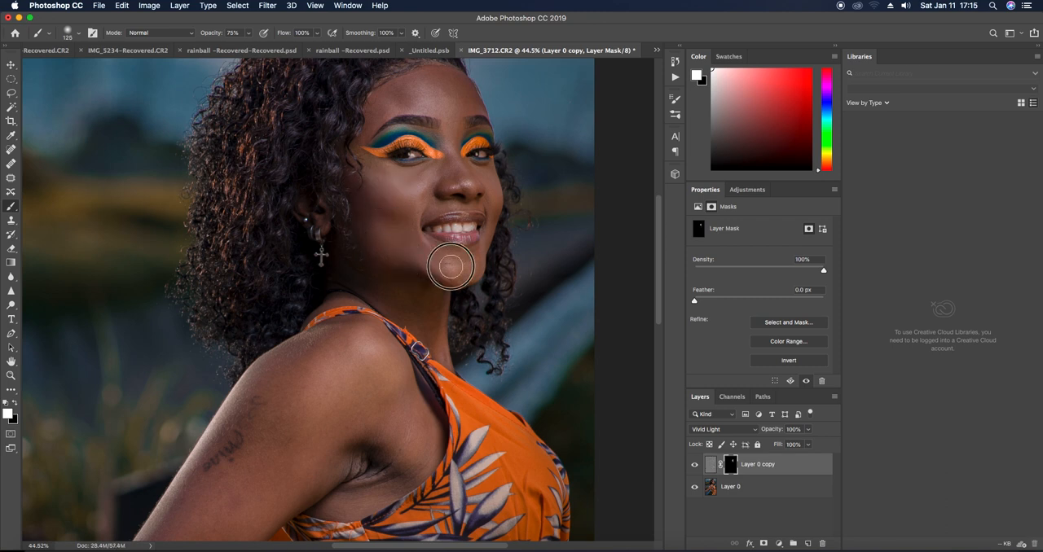
Paint white on the mask over the nose and across the forehead
left_click_drag(456, 160, 456, 168)
left_click(440, 92)
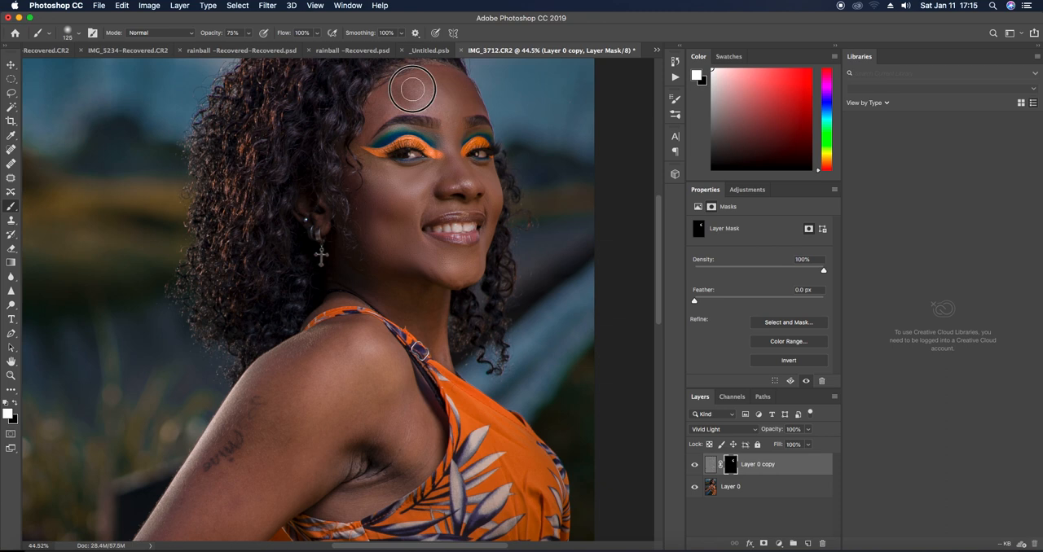
left_click_drag(452, 83, 469, 103)
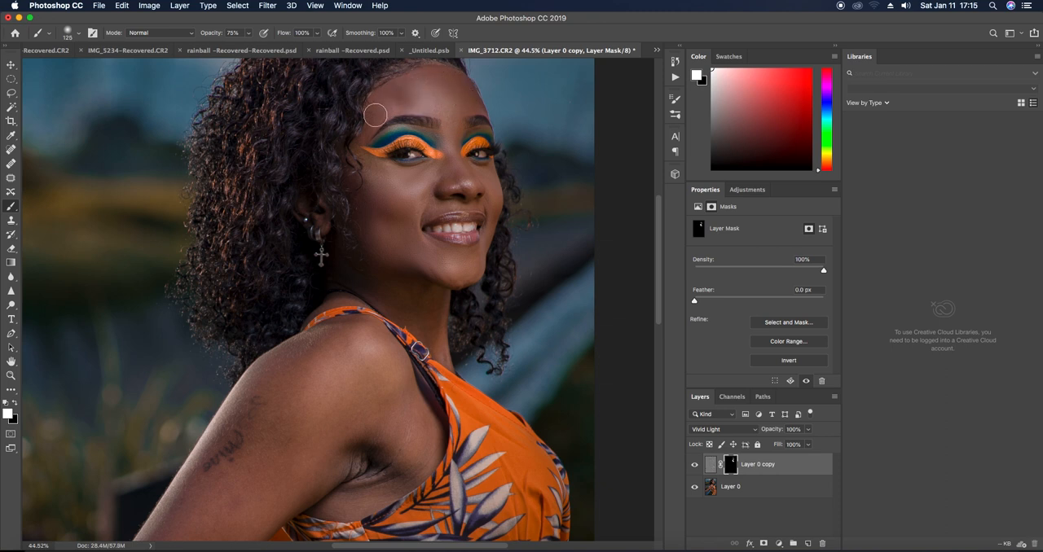
Reduce the brush to size 80 and paint white on the mask along the neck beside the dress strap
key("bracketleft")
key("bracketleft")
left_click_drag(406, 317, 409, 323)
left_click_drag(402, 308, 433, 337)
left_click_drag(421, 296, 432, 332)
left_click_drag(426, 291, 443, 355)
mouse_move(437, 320)
left_mouse_down()
mouse_move(398, 289)
mouse_move(409, 288)
mouse_move(384, 293)
mouse_move(425, 329)
left_mouse_up()
Lower the brush opacity to 60% and paint the mask over the shoulder and upper arm with a larger brush
scroll(326, 368, "down", 4)
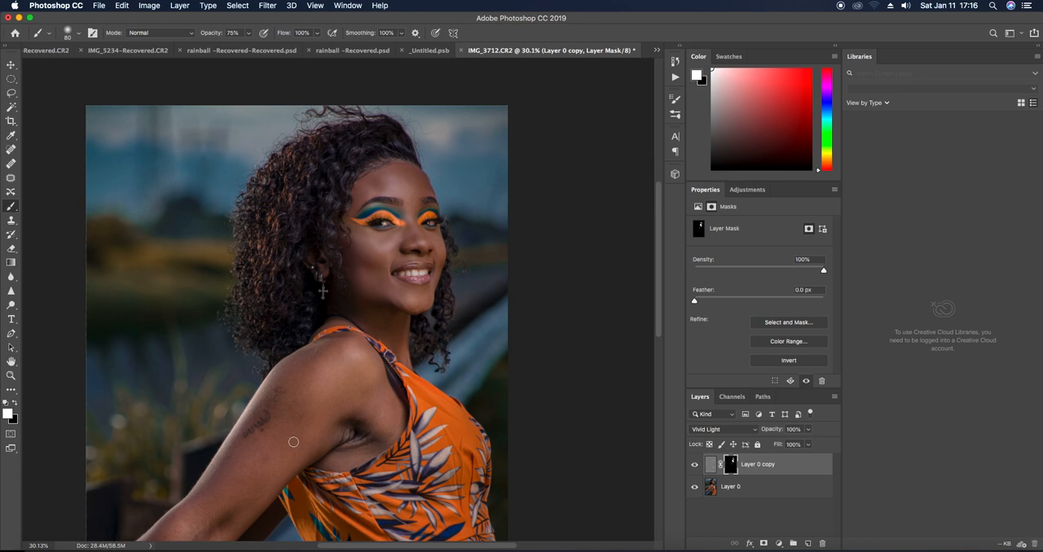
key("bracketright")
key("bracketright")
key("bracketright")
key("bracketright")
left_click(250, 34)
left_click_drag(249, 49, 241, 57)
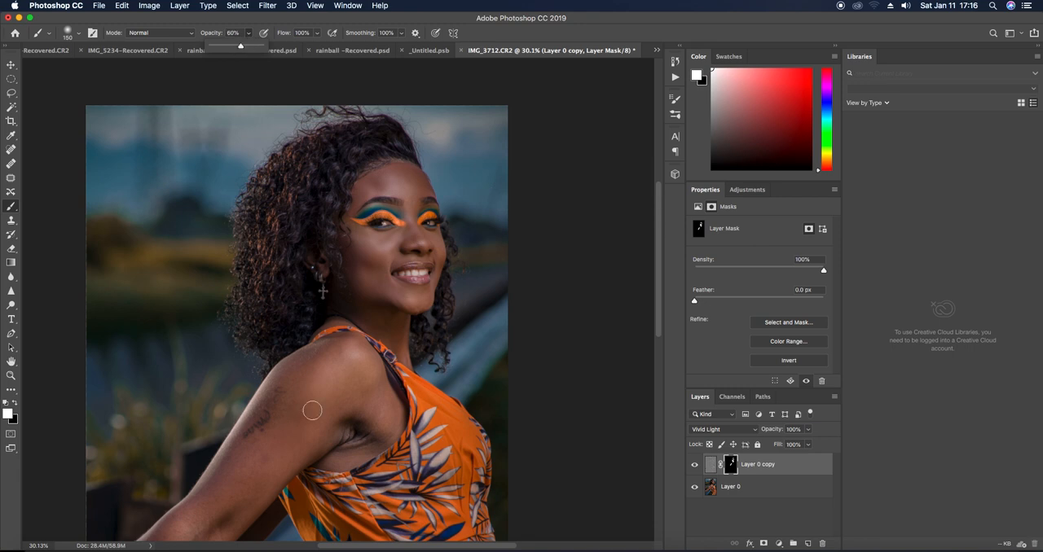
left_click(279, 450)
mouse_move(316, 376)
left_mouse_down()
mouse_move(287, 420)
mouse_move(317, 363)
mouse_move(294, 382)
mouse_move(356, 388)
mouse_move(343, 412)
mouse_move(381, 407)
mouse_move(389, 421)
mouse_move(335, 391)
left_mouse_up()
Paint the mask along the forearm, elbow and underarm area to smooth the skin there
scroll(334, 390, "down", 5)
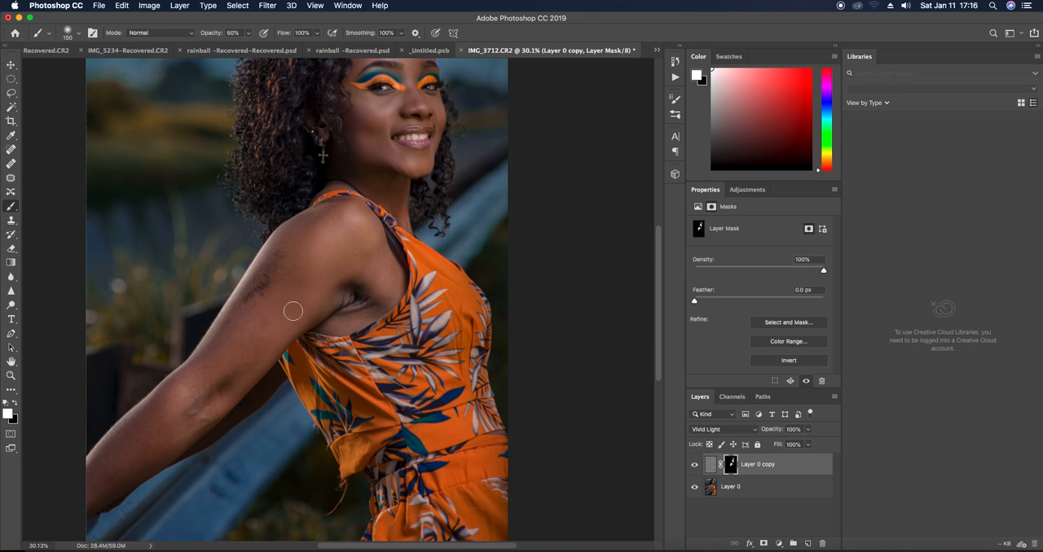
left_click(185, 405)
left_click_drag(185, 406, 251, 356)
mouse_move(272, 314)
left_mouse_down()
mouse_move(154, 424)
mouse_move(258, 320)
mouse_move(203, 378)
mouse_move(229, 367)
mouse_move(96, 481)
mouse_move(175, 403)
mouse_move(109, 483)
mouse_move(162, 448)
mouse_move(263, 351)
mouse_move(216, 360)
mouse_move(234, 313)
mouse_move(125, 468)
mouse_move(92, 490)
mouse_move(105, 442)
mouse_move(217, 359)
mouse_move(238, 368)
mouse_move(184, 435)
mouse_move(103, 474)
mouse_move(122, 480)
mouse_move(82, 505)
mouse_move(102, 456)
mouse_move(249, 323)
mouse_move(226, 333)
mouse_move(265, 242)
mouse_move(263, 265)
mouse_move(220, 315)
mouse_move(272, 291)
mouse_move(293, 249)
mouse_move(272, 304)
mouse_move(362, 234)
mouse_move(335, 256)
mouse_move(352, 309)
mouse_move(340, 327)
mouse_move(388, 298)
mouse_move(322, 344)
mouse_move(324, 332)
left_mouse_up()
left_click(357, 285)
left_click(332, 316)
Resize the brush and paint the mask over the neck and lower face
key("bracketright")
key("bracketright")
left_click(359, 182)
left_click(380, 192)
left_click(374, 135)
left_click(411, 169)
Add a new layer above the masked copy and make brown 5d4e44 the foreground colour
scroll(360, 145, "down", 6)
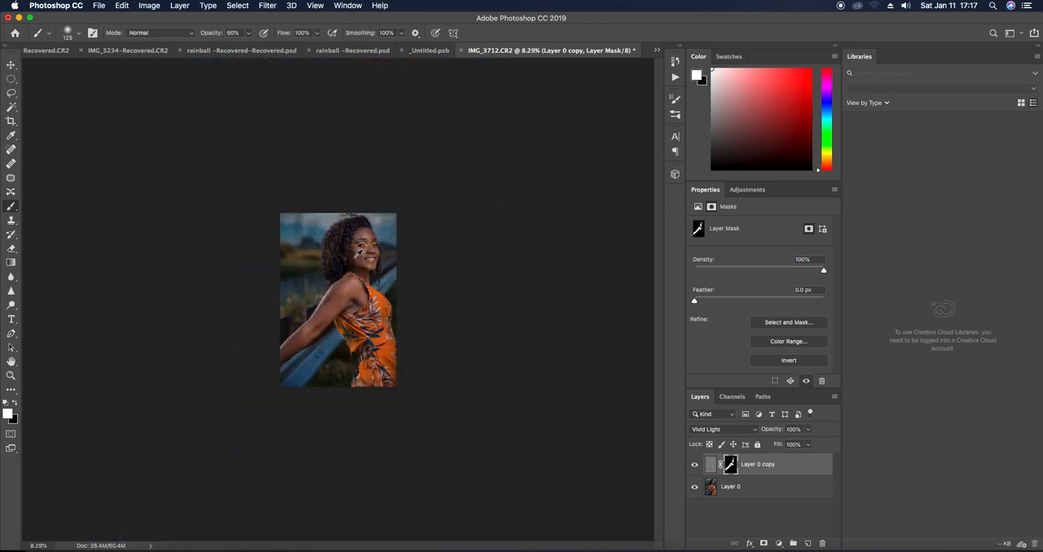
scroll(318, 275, "up", 3)
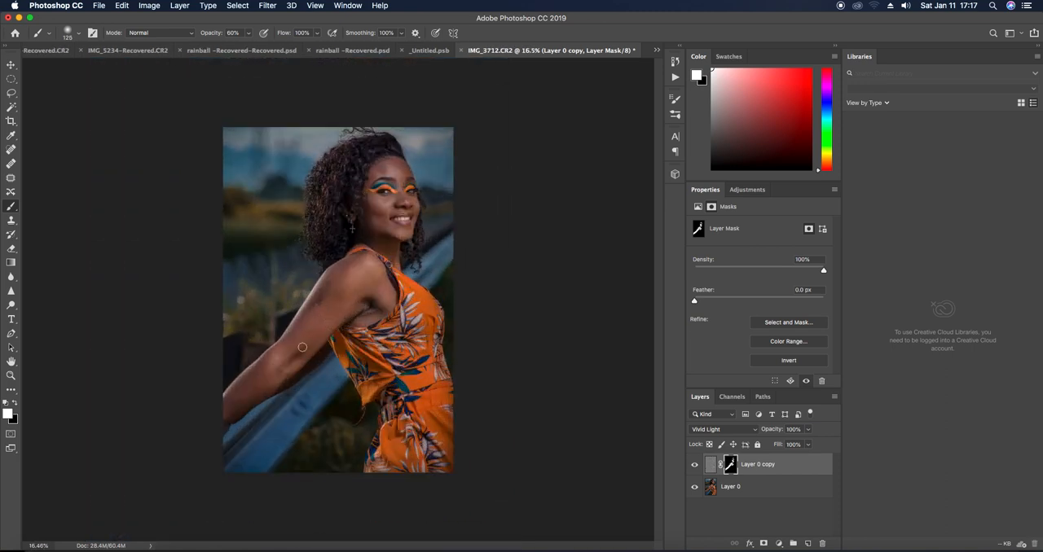
scroll(347, 284, "down", 1)
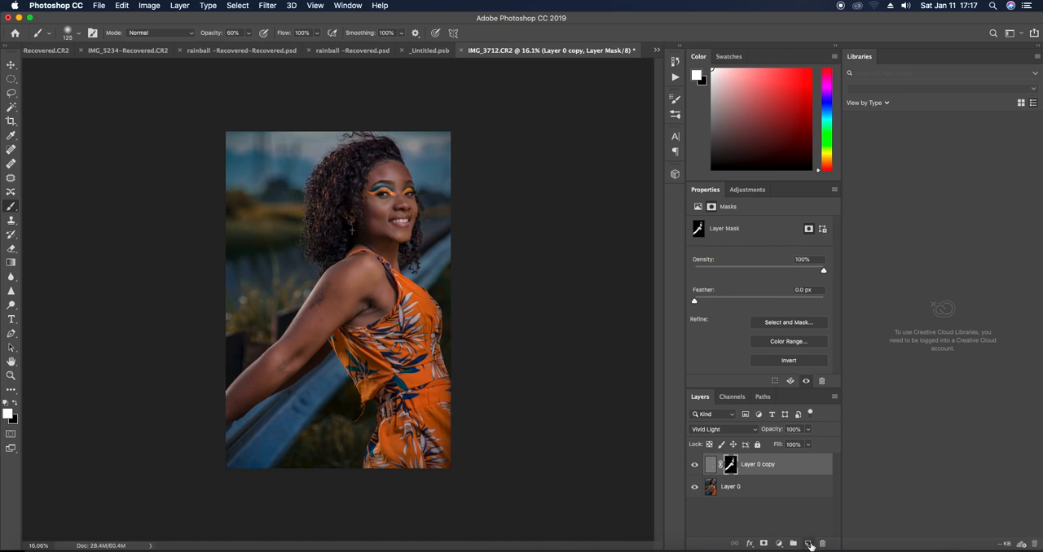
left_click(808, 543)
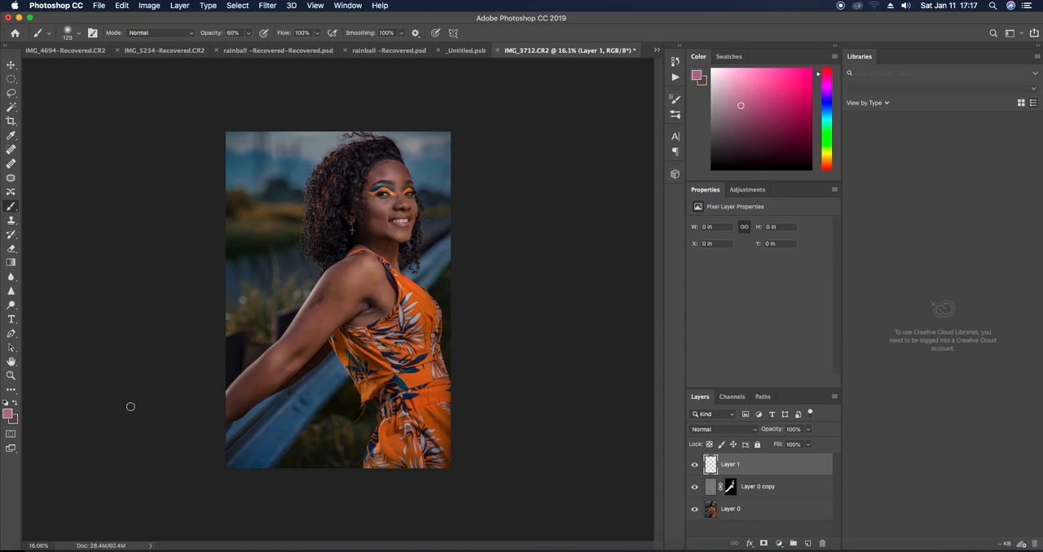
key("x")
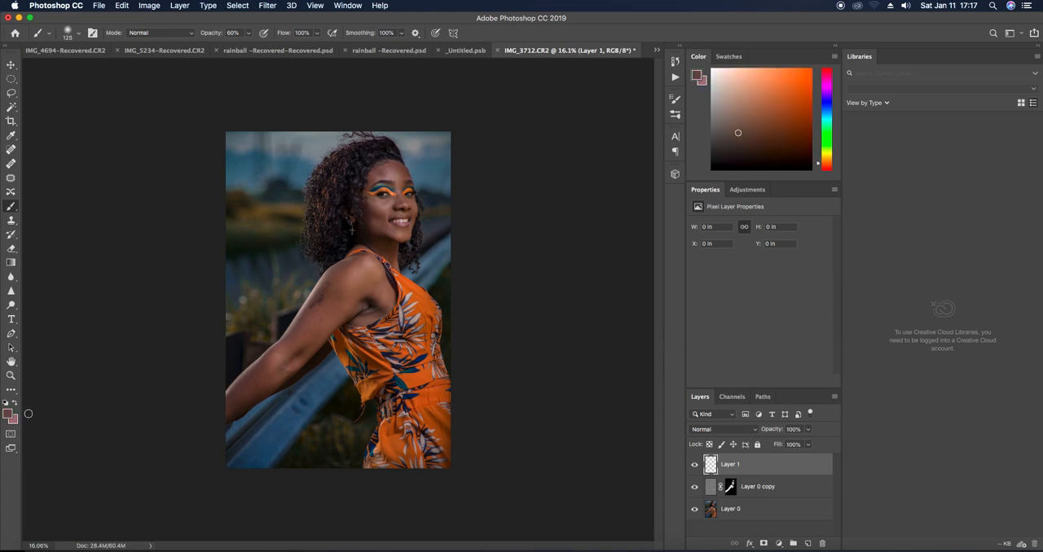
left_click(7, 416)
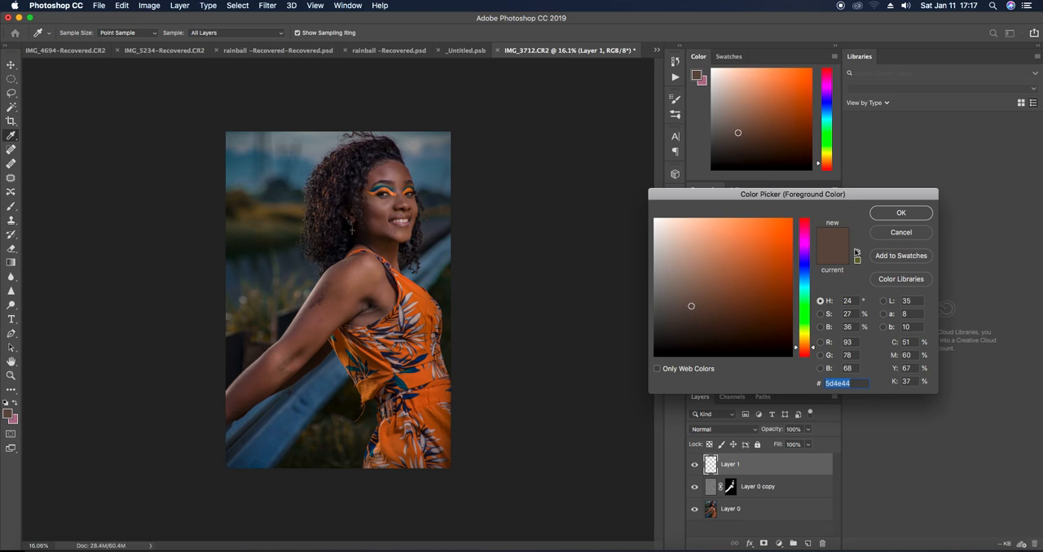
left_click(882, 215)
Brush brown down the face on Layer 1 at 90% opacity and set the layer's blend mode to Soft Light
key("b")
left_click(248, 33)
left_click_drag(250, 48, 263, 48)
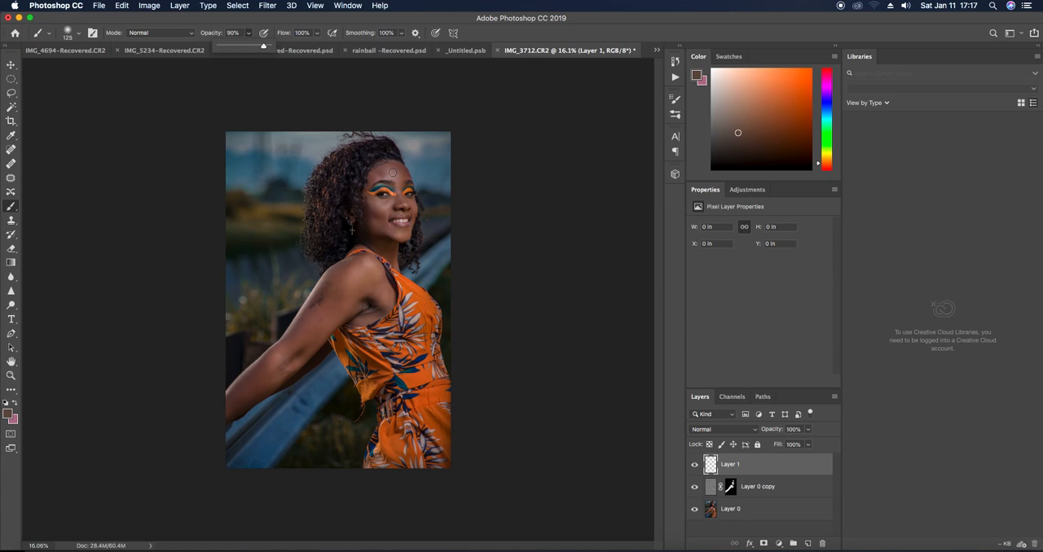
left_click_drag(389, 177, 383, 230)
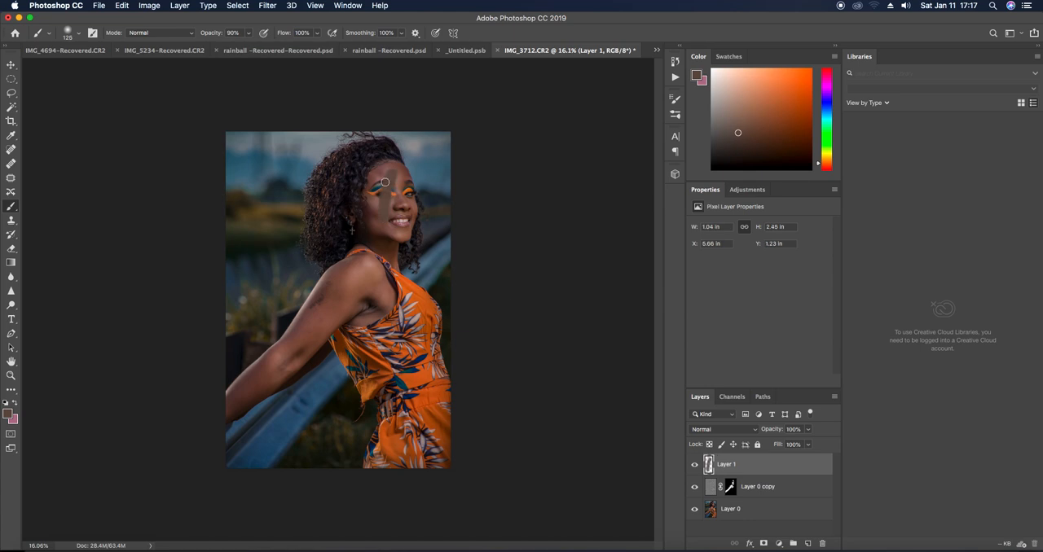
left_click(733, 430)
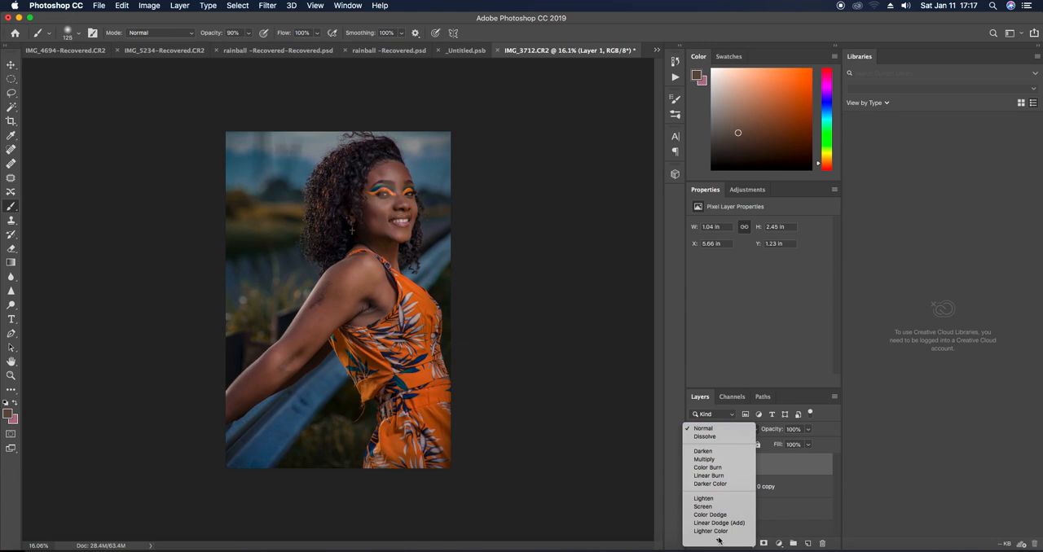
left_click(706, 474)
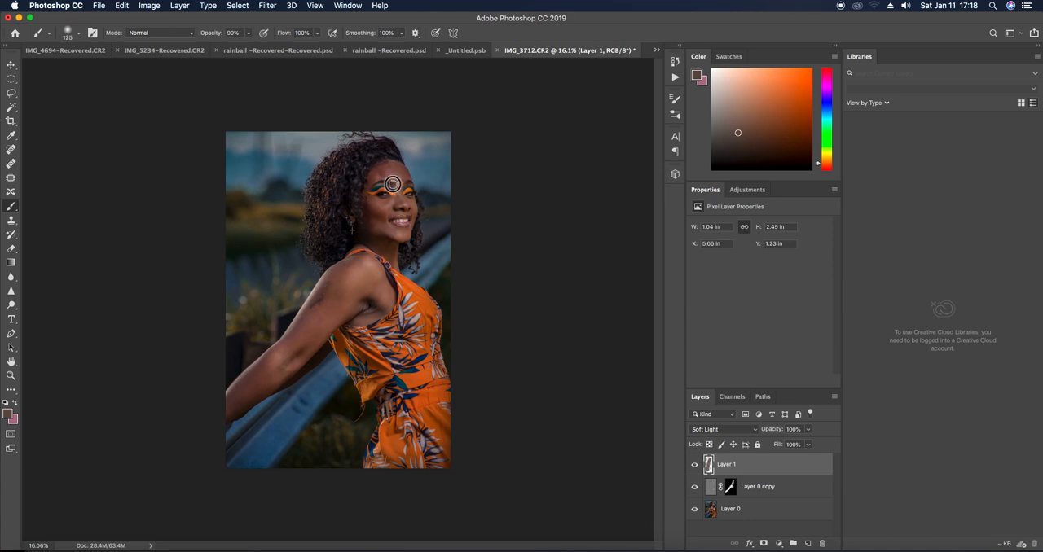
Paint brown over the forehead, cheeks, mouth area and chin on the Soft Light layer
mouse_move(384, 180)
left_mouse_down()
mouse_move(396, 216)
mouse_move(389, 232)
mouse_move(375, 206)
mouse_move(382, 230)
mouse_move(395, 186)
mouse_move(396, 225)
left_mouse_up()
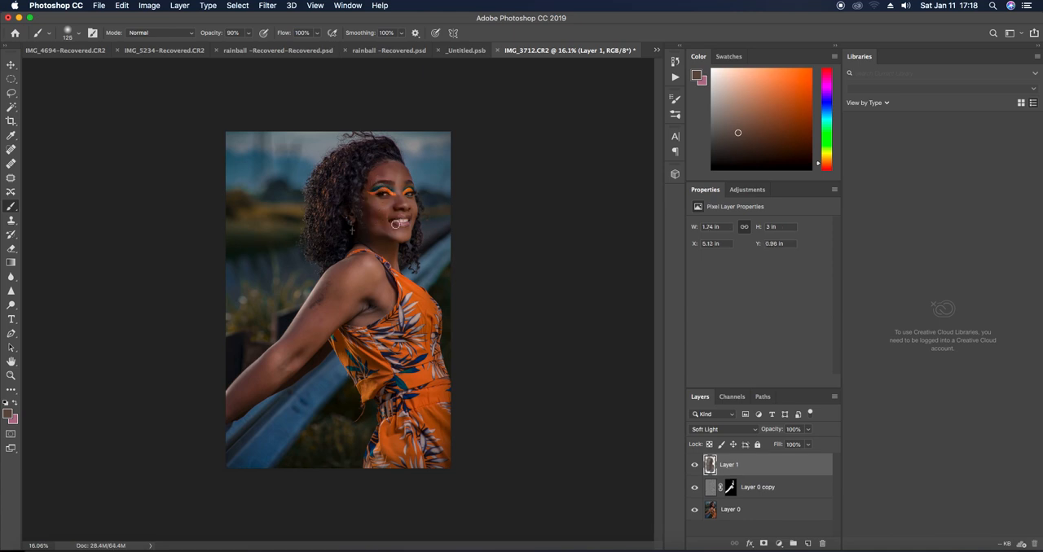
mouse_move(395, 223)
left_mouse_down()
mouse_move(394, 187)
mouse_move(385, 243)
mouse_move(380, 235)
left_mouse_up()
left_click(399, 234)
left_click(394, 180)
left_click(390, 168)
left_click(379, 202)
left_click(382, 233)
left_click(396, 234)
left_click(404, 223)
left_click(404, 213)
left_click(394, 195)
left_click(392, 231)
left_click(395, 237)
left_click(389, 243)
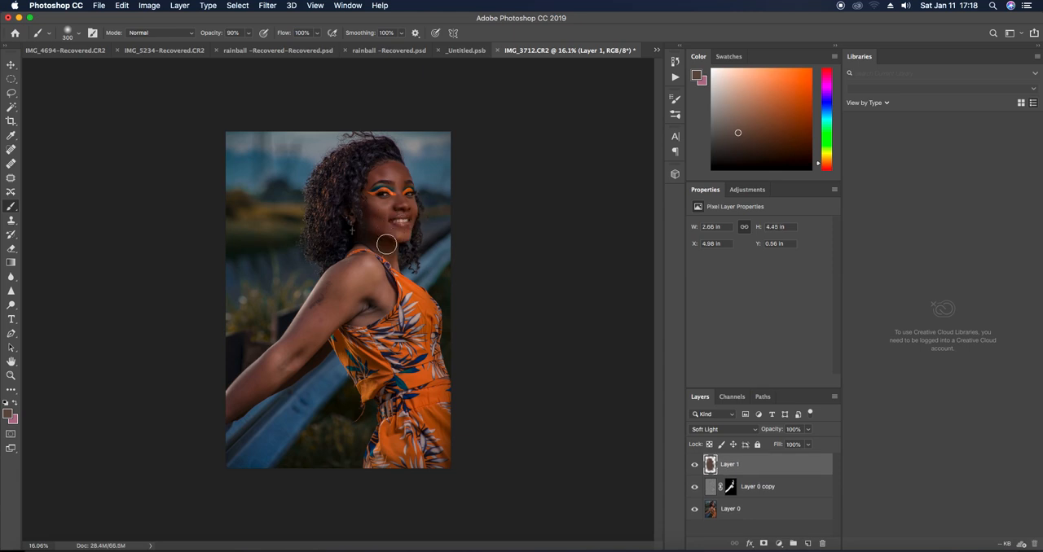
Reduce the brush to size 150 and paint brown over the neck and the remaining parts of the face
key("bracketleft")
left_click(379, 247)
left_click(390, 259)
left_click(395, 264)
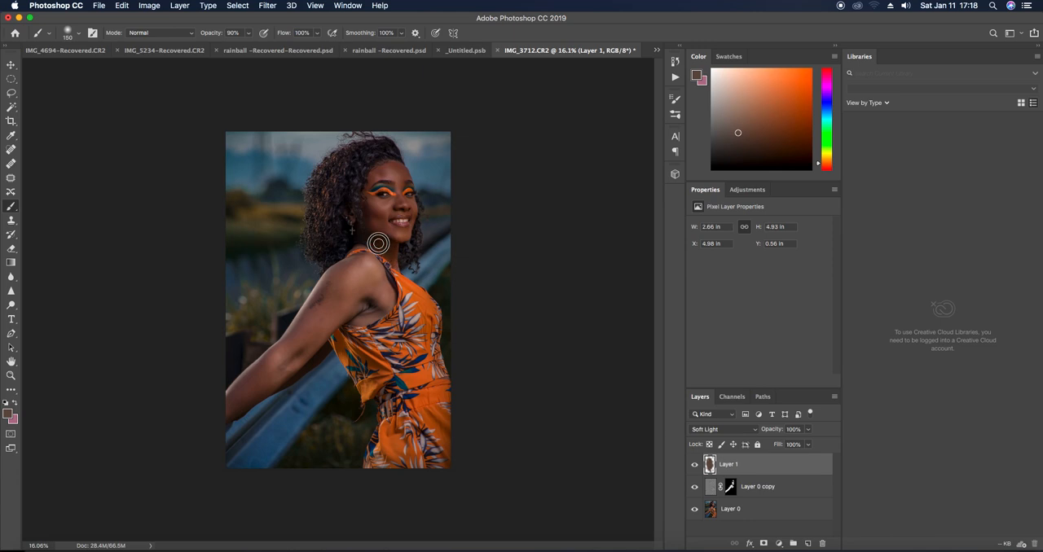
left_click(393, 259)
left_click(390, 237)
left_click(372, 216)
left_click(409, 209)
left_click(405, 183)
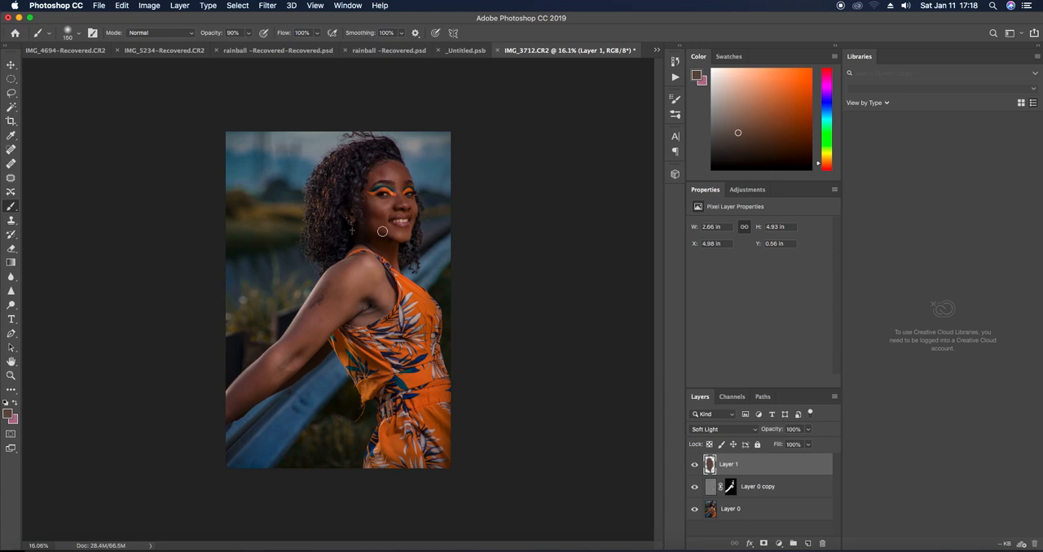
Enlarge the brush to size 300 and paint brown over the upper arm, shoulder and forearm on the Soft Light layer
left_click(300, 340)
mouse_move(300, 341)
left_mouse_down()
mouse_move(364, 299)
mouse_move(378, 297)
mouse_move(346, 314)
mouse_move(387, 303)
mouse_move(363, 311)
mouse_move(374, 297)
mouse_move(365, 273)
mouse_move(336, 304)
mouse_move(372, 279)
mouse_move(335, 306)
left_mouse_up()
key("bracketright")
key("bracketright")
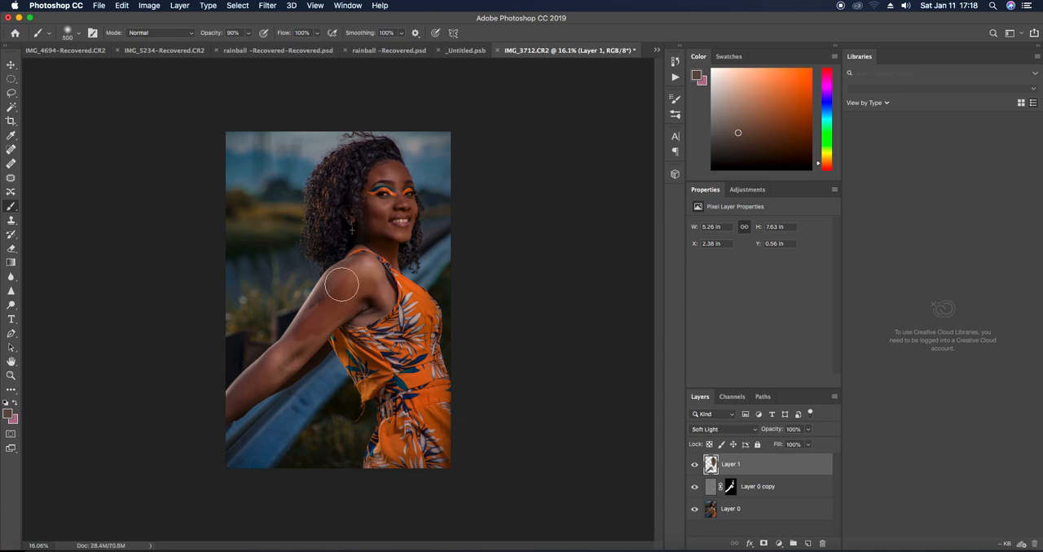
key("bracketleft")
key("bracketleft")
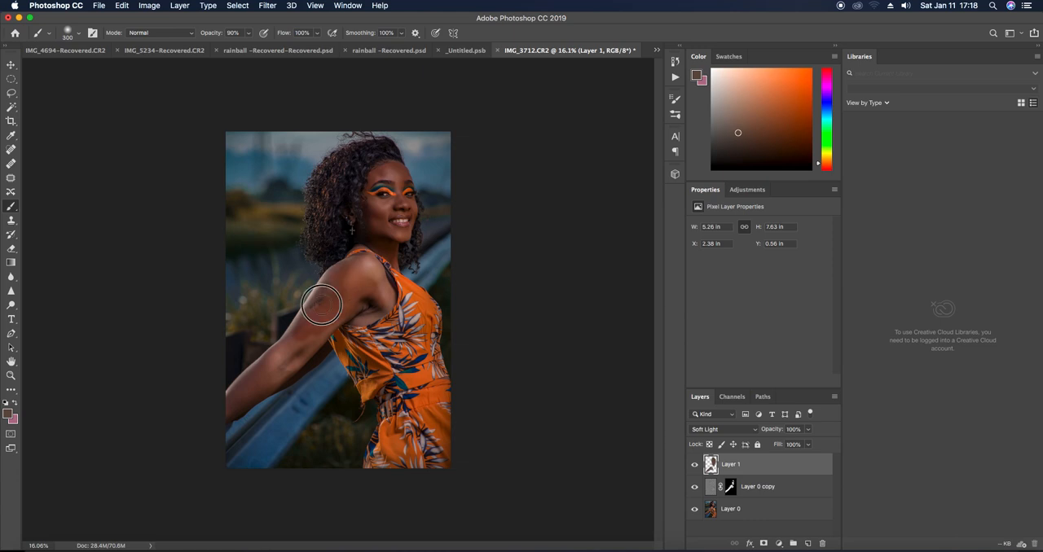
mouse_move(318, 303)
left_mouse_down()
mouse_move(343, 282)
mouse_move(374, 275)
left_mouse_up()
mouse_move(379, 307)
left_mouse_down()
mouse_move(358, 264)
mouse_move(373, 269)
mouse_move(374, 310)
left_mouse_up()
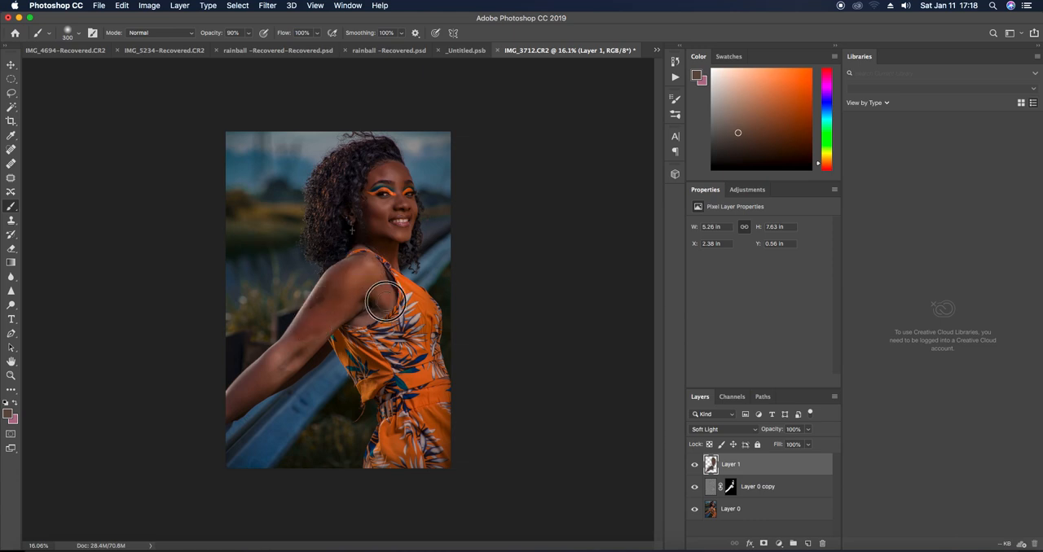
key("super+z")
left_click_drag(270, 356, 255, 374)
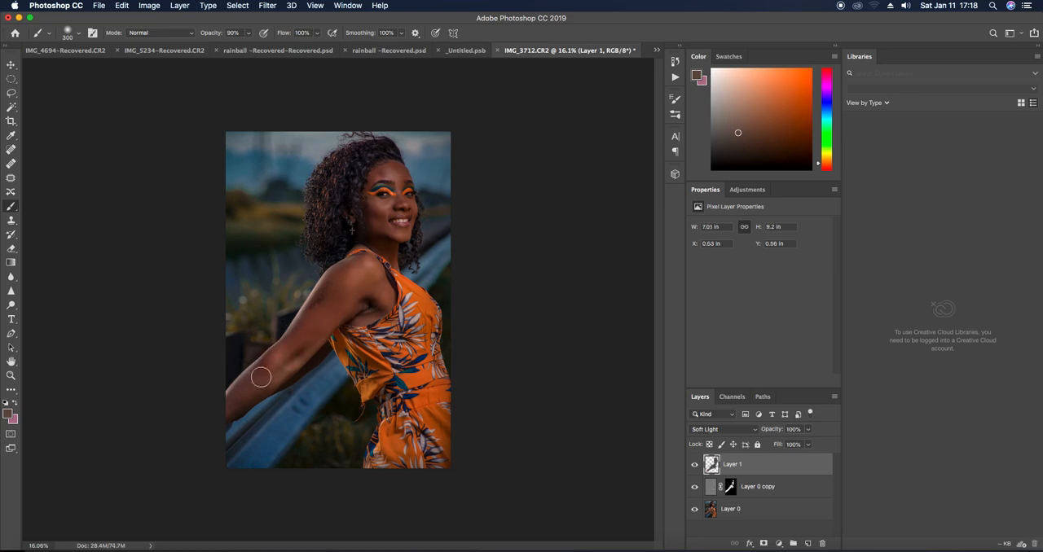
Reduce the brush to size 200 and paint brown over the remaining skin of the forearm, underarm, shoulder and chin
key("bracketleft")
key("bracketleft")
mouse_move(300, 359)
left_mouse_down()
mouse_move(217, 420)
mouse_move(252, 375)
mouse_move(330, 316)
mouse_move(298, 357)
mouse_move(255, 380)
left_mouse_up()
mouse_move(362, 297)
left_mouse_down()
mouse_move(286, 347)
mouse_move(225, 409)
mouse_move(343, 310)
mouse_move(369, 318)
mouse_move(377, 305)
left_mouse_up()
left_click_drag(386, 295, 384, 299)
mouse_move(375, 269)
left_mouse_down()
mouse_move(373, 247)
mouse_move(355, 247)
mouse_move(379, 251)
mouse_move(384, 264)
mouse_move(378, 288)
mouse_move(340, 275)
left_mouse_up()
left_click_drag(363, 247, 383, 250)
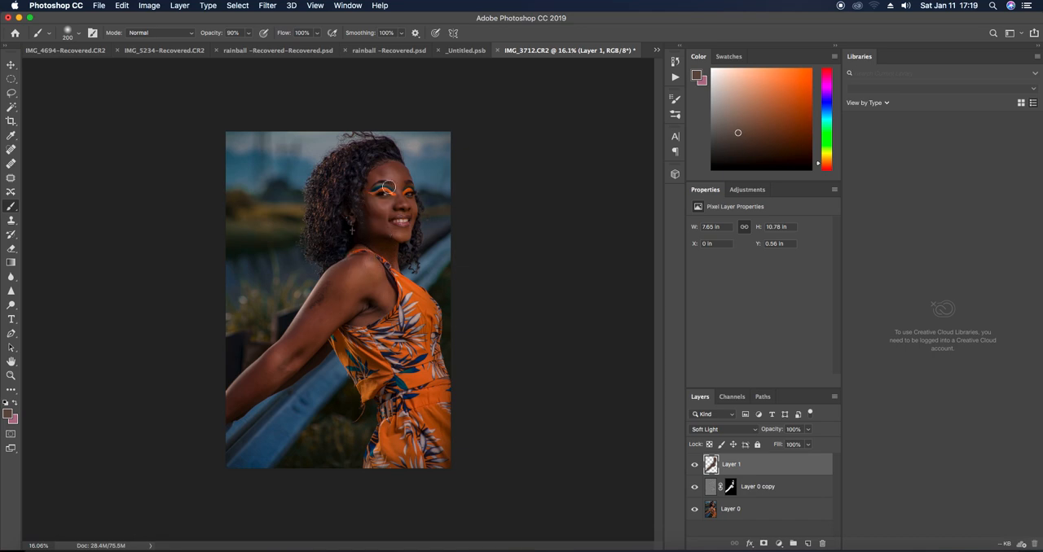
left_click_drag(407, 224, 405, 235)
left_click_drag(370, 278, 381, 309)
mouse_move(385, 308)
left_mouse_down()
mouse_move(333, 298)
mouse_move(275, 380)
mouse_move(244, 401)
left_mouse_up()
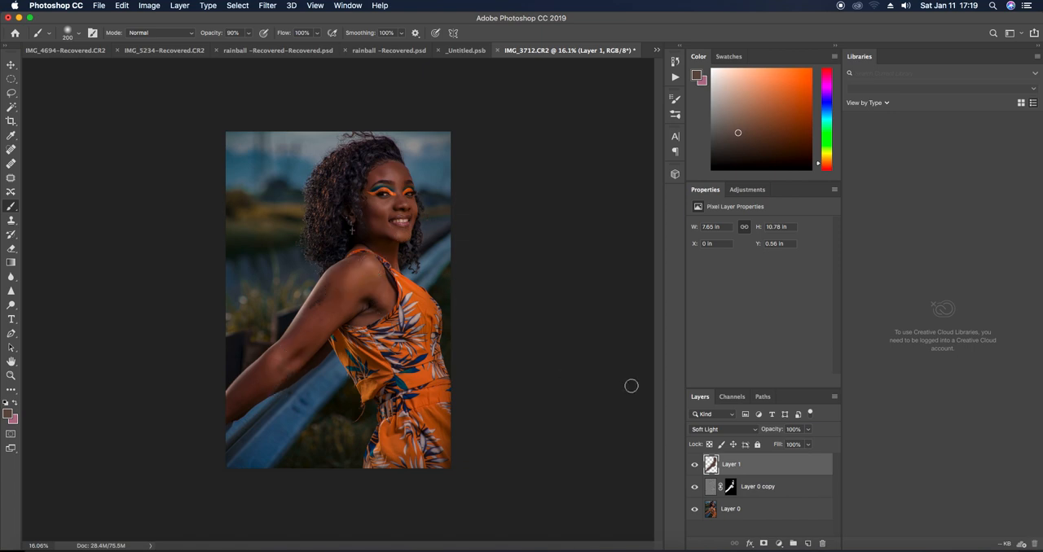
Add a Gradient Map adjustment layer above Layer 1 and set its blend mode to Soft Light
left_click(778, 543)
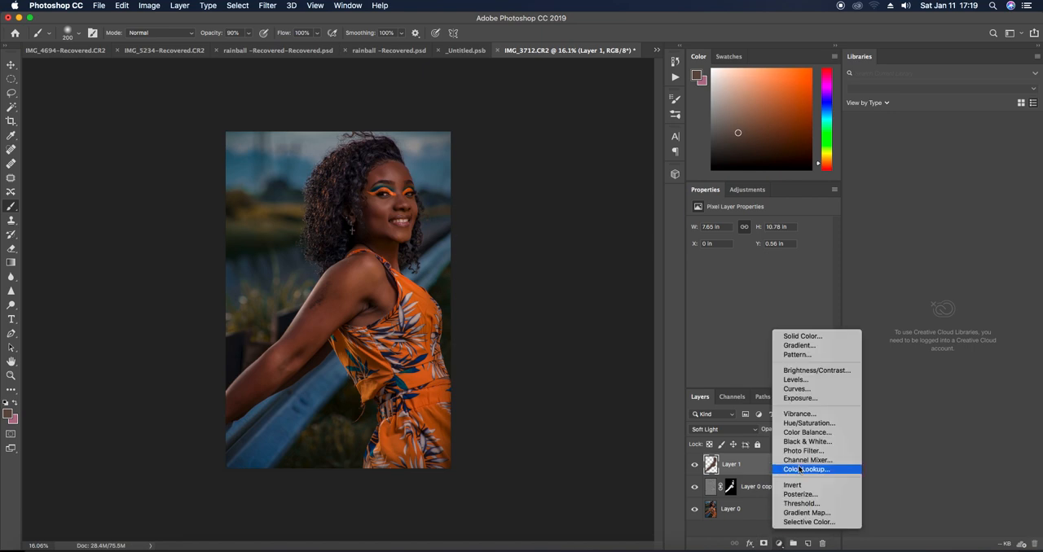
left_click(791, 512)
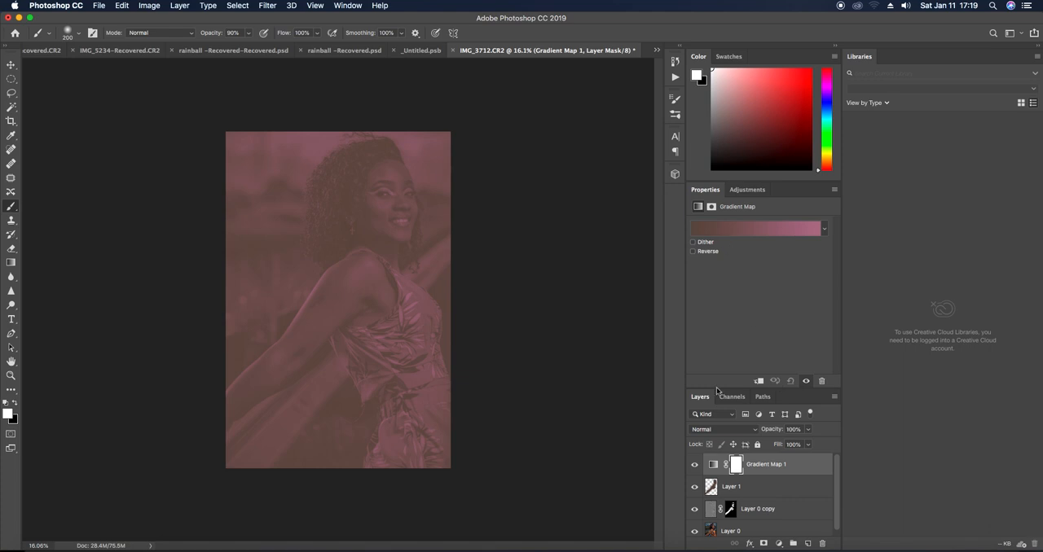
left_click(715, 433)
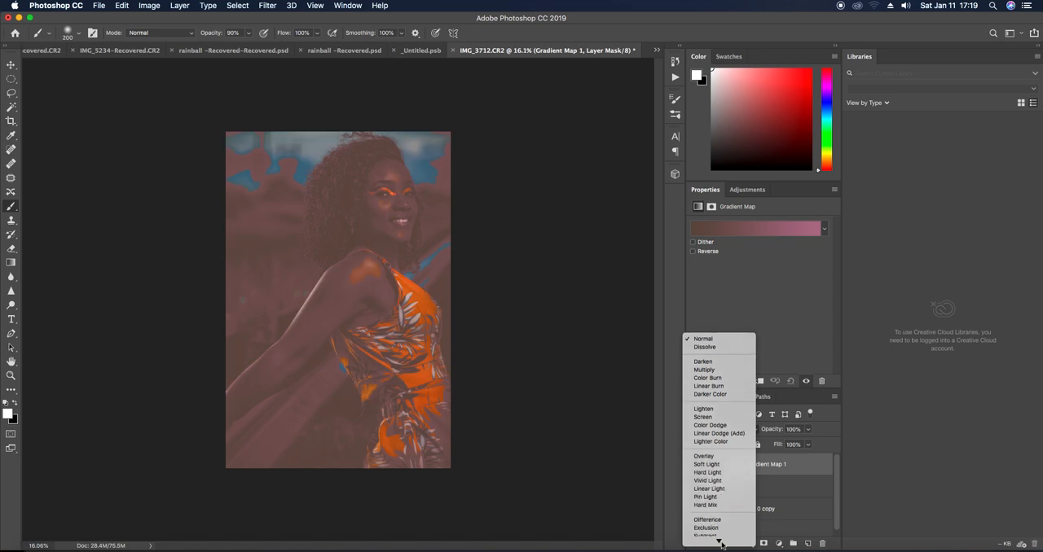
left_click(720, 465)
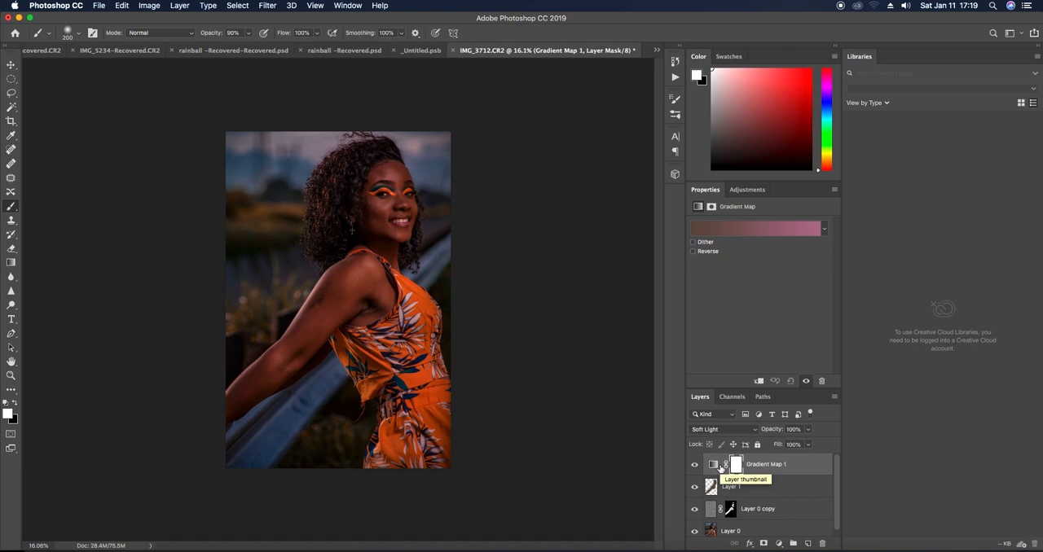
Lower the Gradient Map layer's opacity to 70% and its fill to 71%
left_click(808, 443)
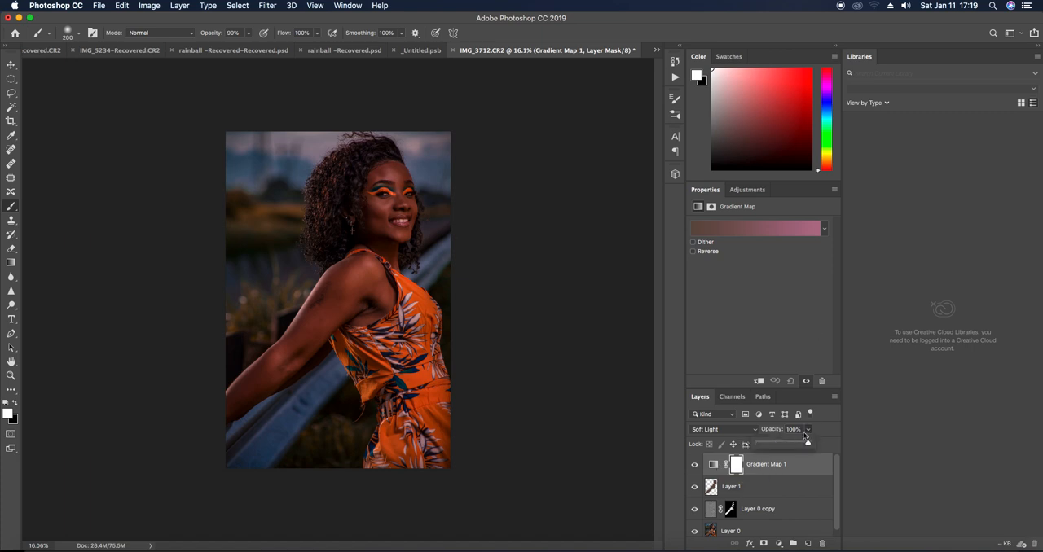
left_click_drag(794, 444, 793, 444)
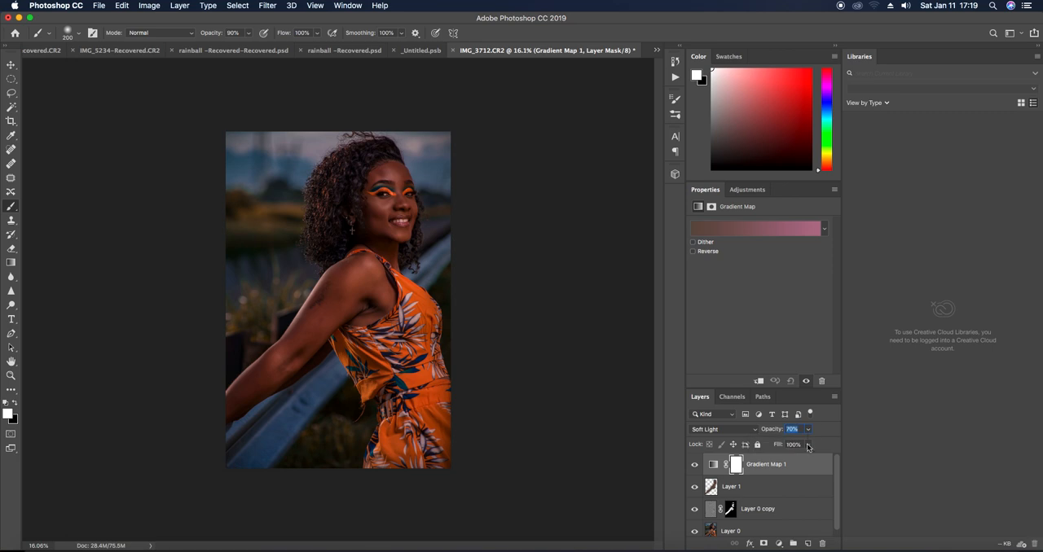
left_click(807, 444)
left_click_drag(807, 458, 794, 466)
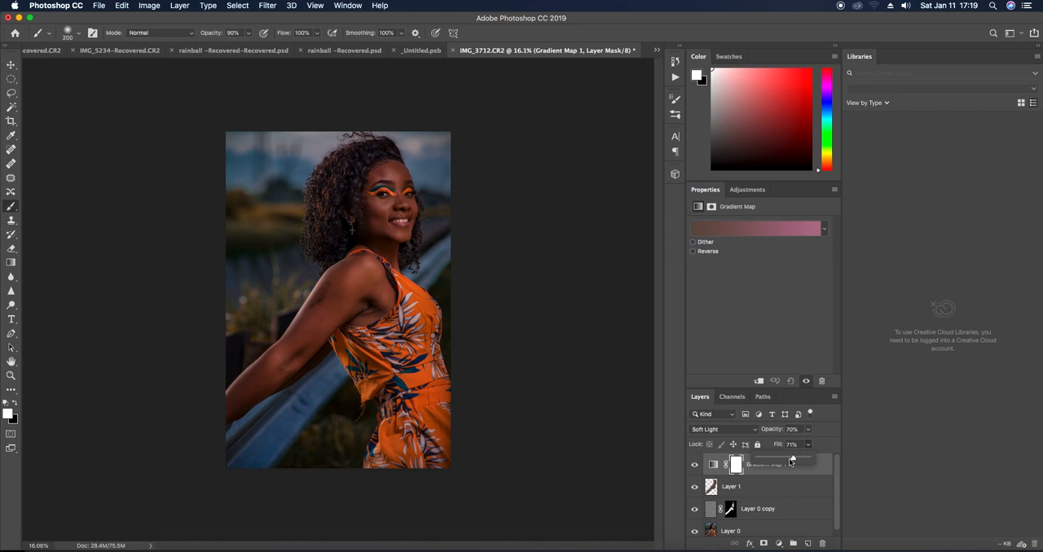
Add a Color Balance adjustment layer and shift its Highlights to +40 Yellow–Blue and -9 Cyan–Red
left_click(778, 543)
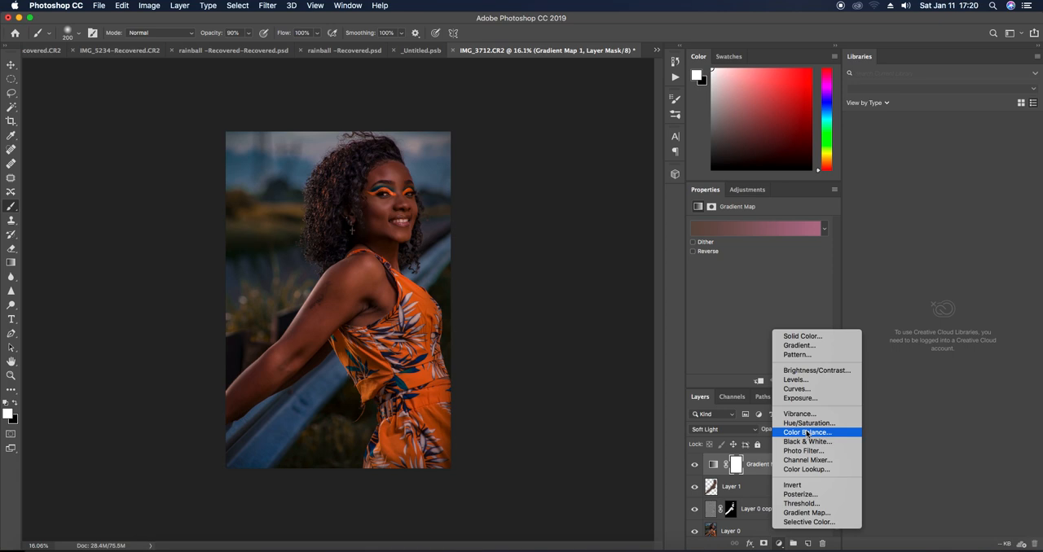
left_click(807, 433)
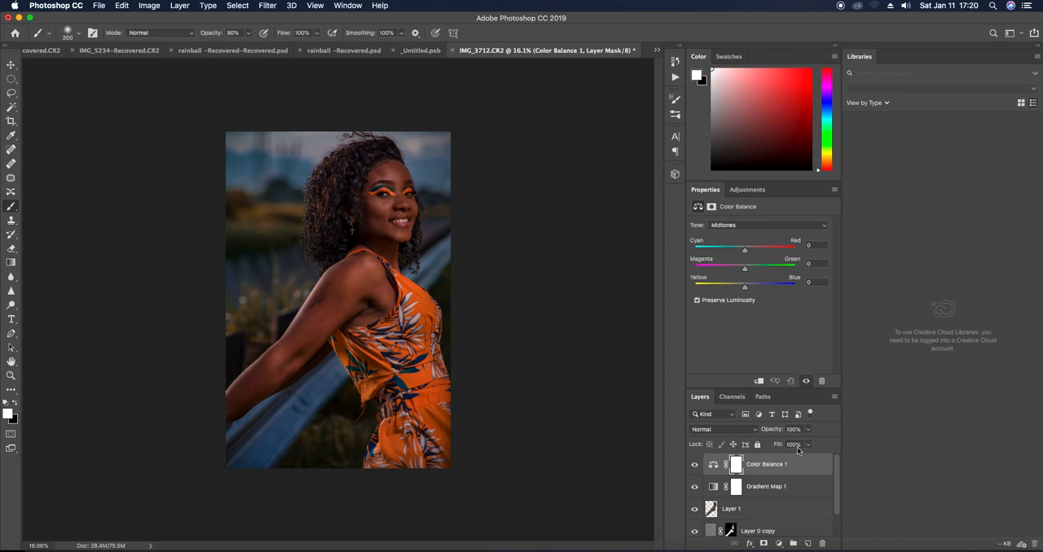
left_click(720, 227)
left_click(725, 236)
left_click_drag(744, 287, 764, 286)
left_click(745, 250)
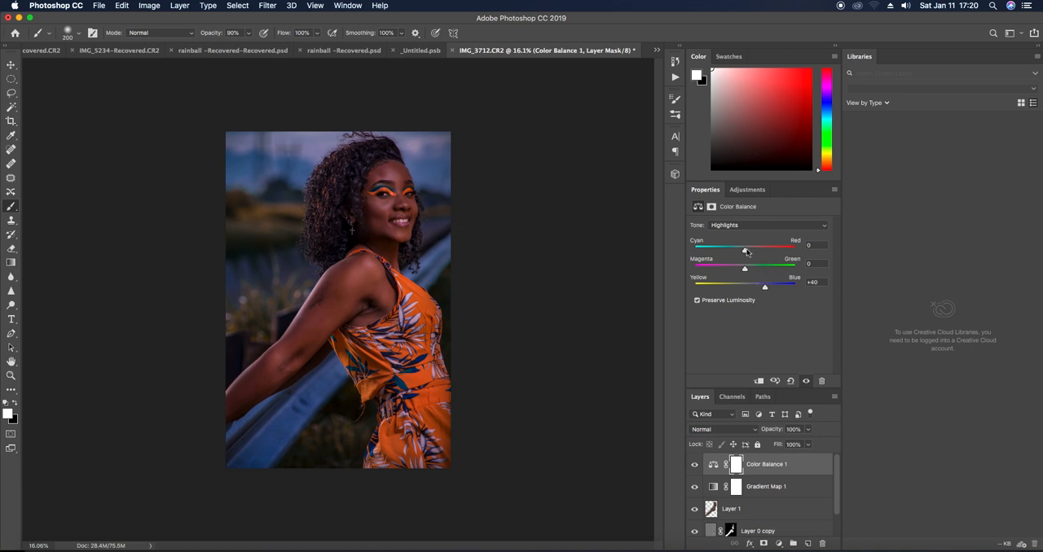
left_click_drag(745, 251, 743, 251)
left_click_drag(743, 251, 739, 253)
Add a Selective Color adjustment layer and set Blues to Cyan +51%, Yellow -11% and Black +45%, with Magenta raised slightly
left_click(778, 545)
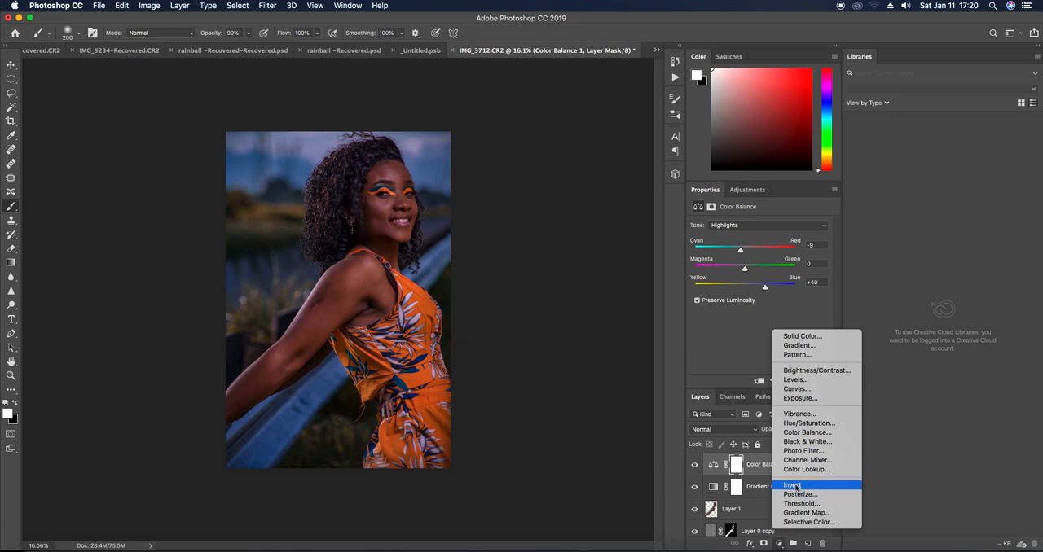
left_click(797, 524)
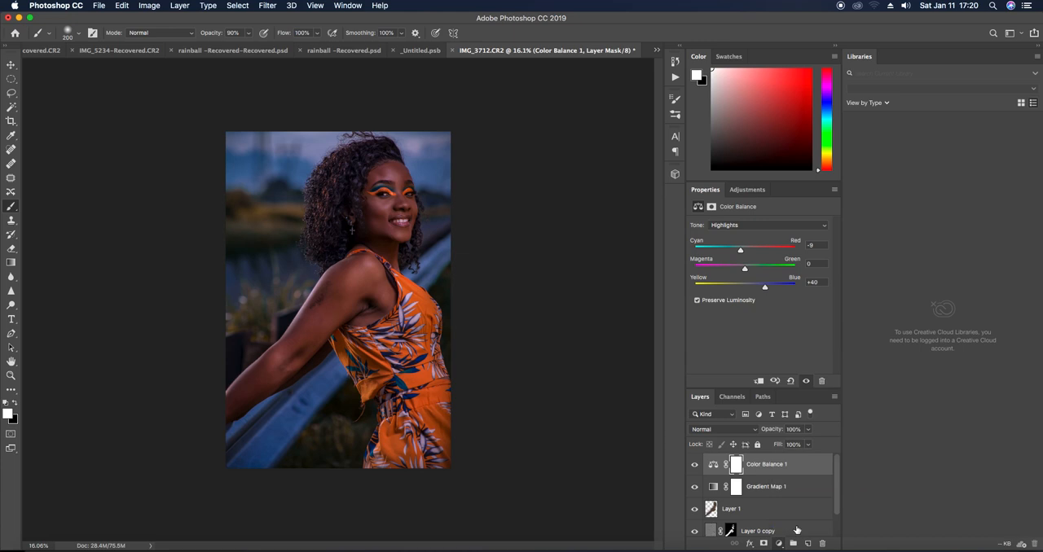
left_click(757, 237)
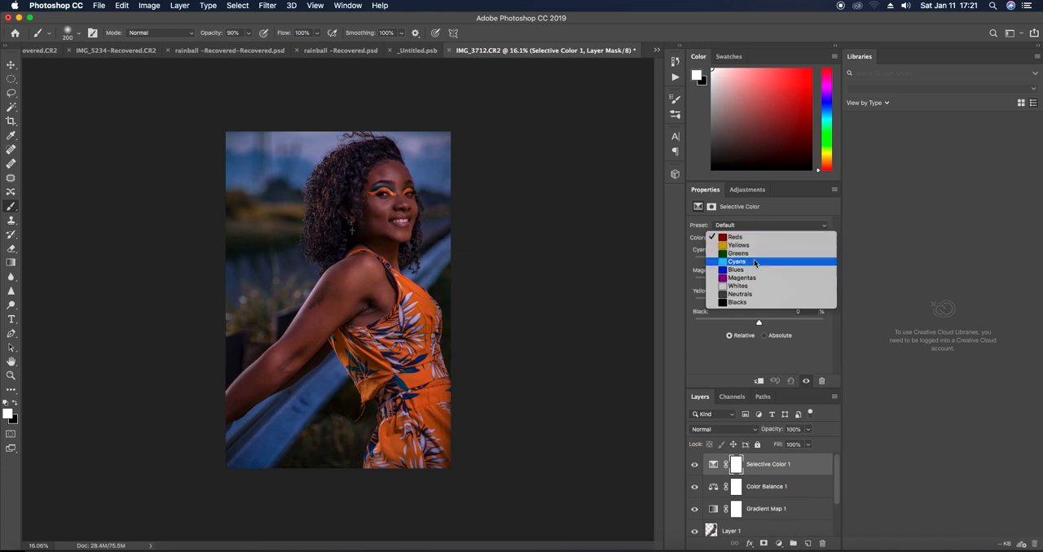
left_click(750, 272)
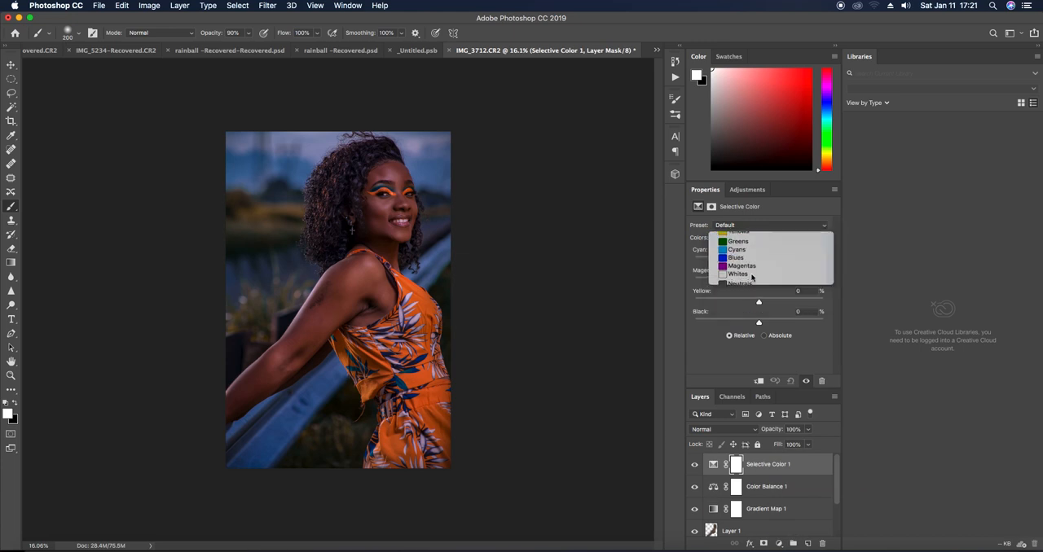
left_click_drag(758, 261, 792, 272)
mouse_move(758, 324)
left_mouse_down()
mouse_move(798, 320)
mouse_move(749, 307)
mouse_move(766, 304)
mouse_move(752, 309)
left_mouse_up()
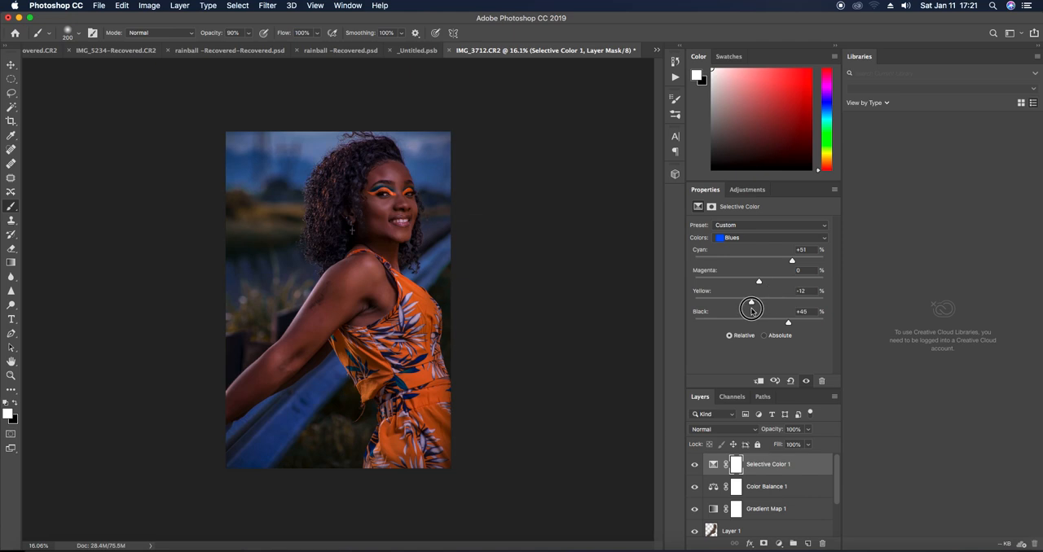
left_click_drag(751, 309, 771, 287)
Set the Selective Color layer's Black to -3% for Greens and +13% for Yellows
left_click(761, 239)
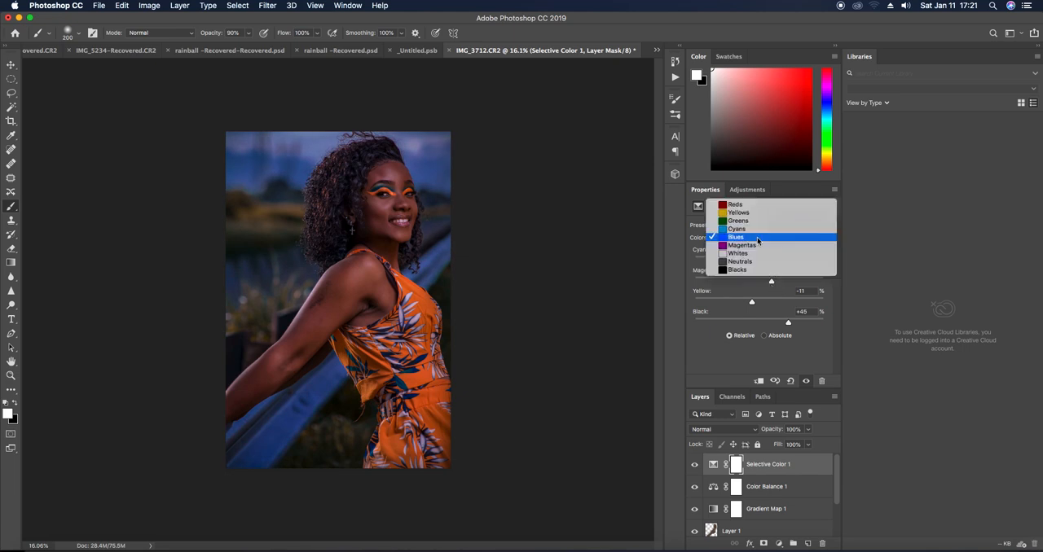
left_click(754, 229)
mouse_move(759, 322)
left_mouse_down()
mouse_move(781, 320)
mouse_move(735, 321)
mouse_move(793, 317)
mouse_move(756, 329)
left_mouse_up()
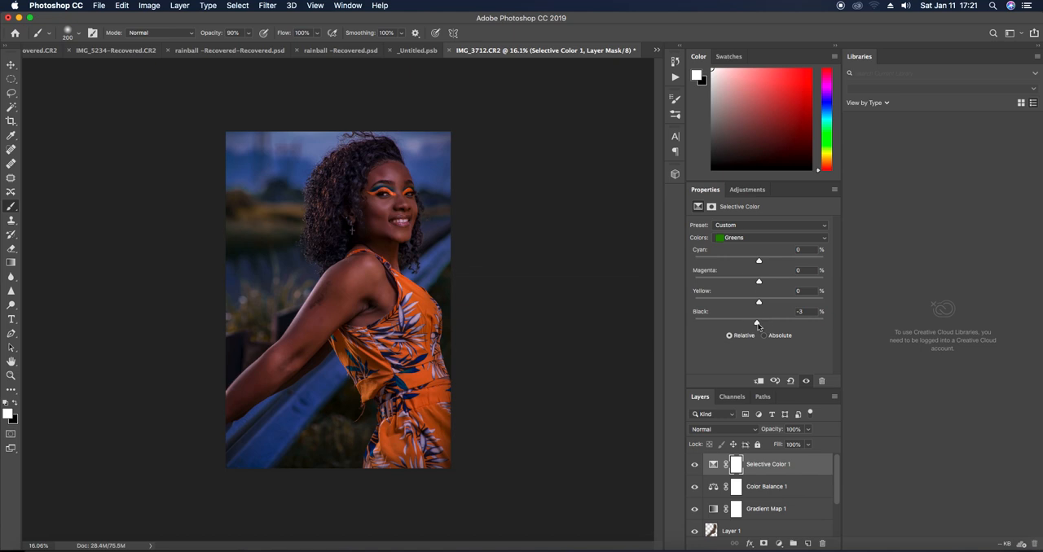
left_click_drag(758, 282, 756, 304)
left_click(746, 238)
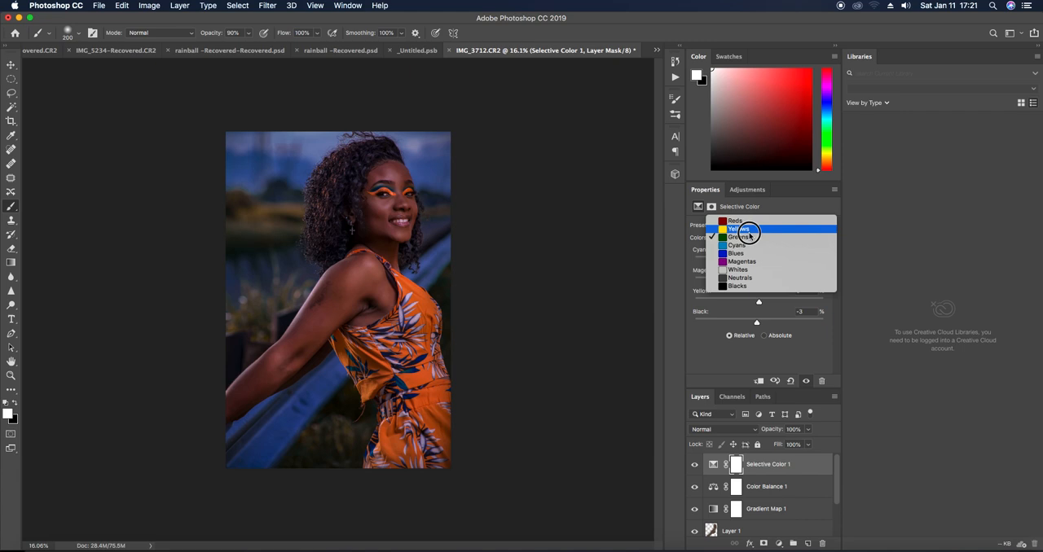
left_click(748, 230)
left_click_drag(758, 324, 766, 324)
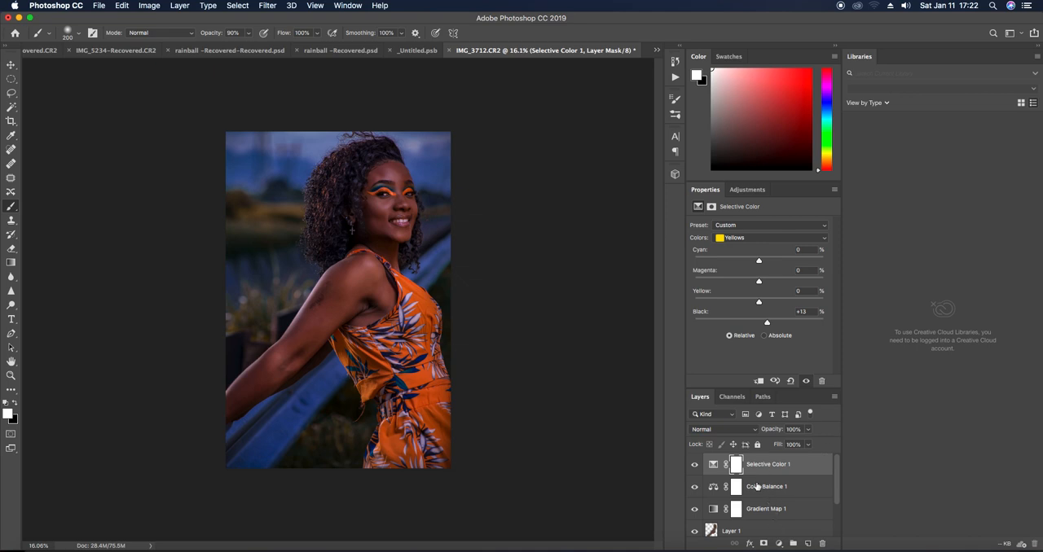
Stamp all visible layers into a new merged layer on top of the stack
left_click_drag(837, 469, 838, 494)
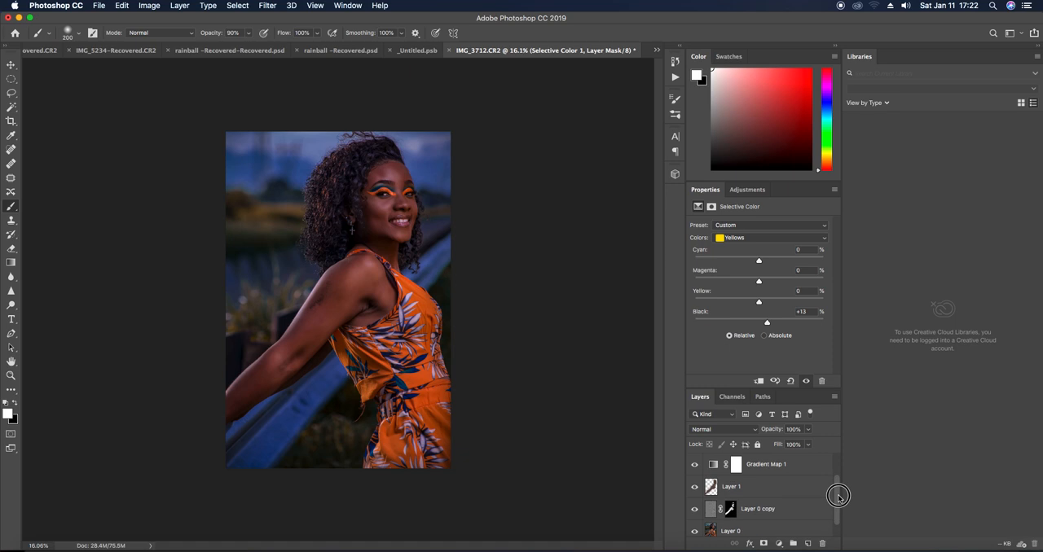
left_click(776, 531, "shift")
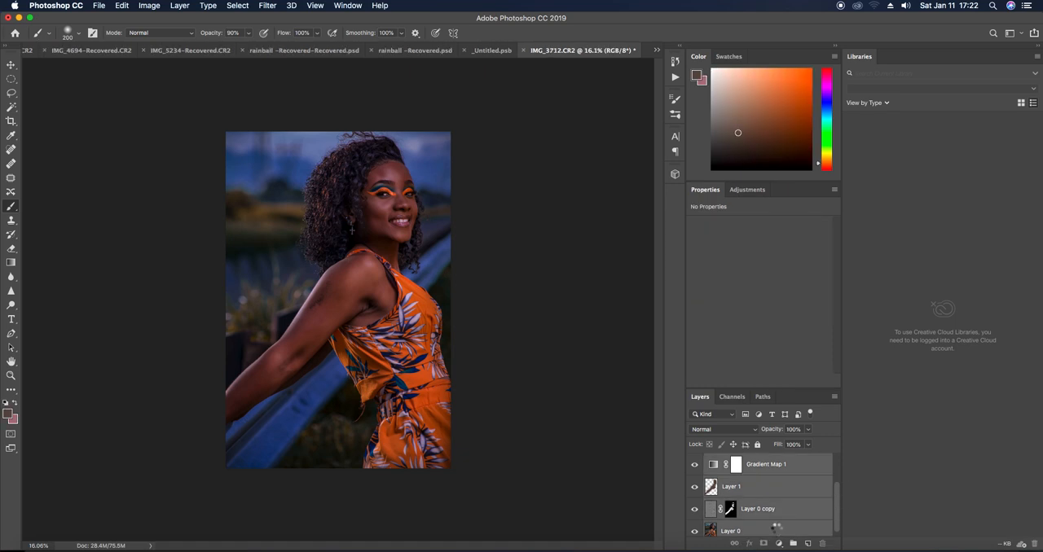
key("super+alt+shift+e")
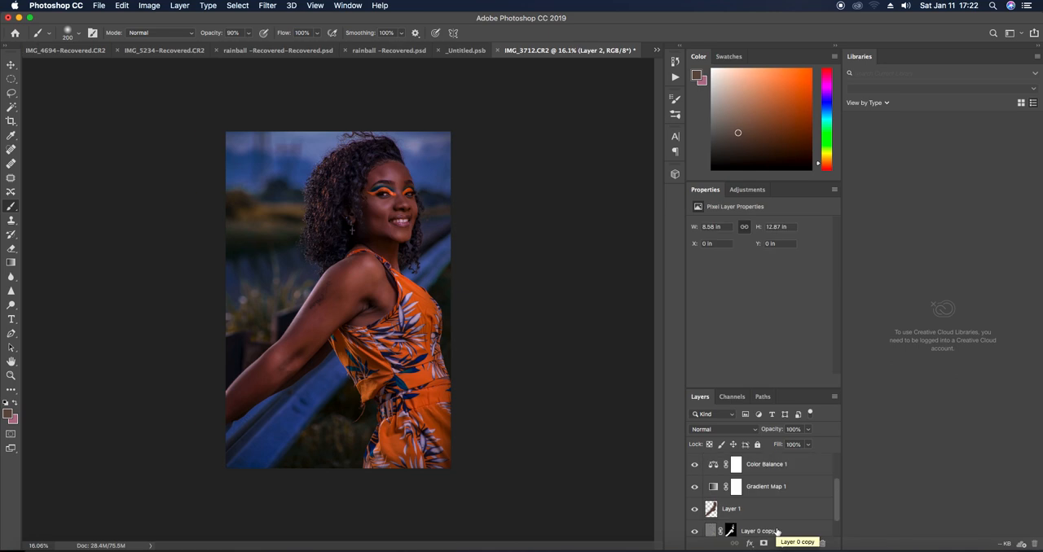
scroll(772, 497, "up", 3)
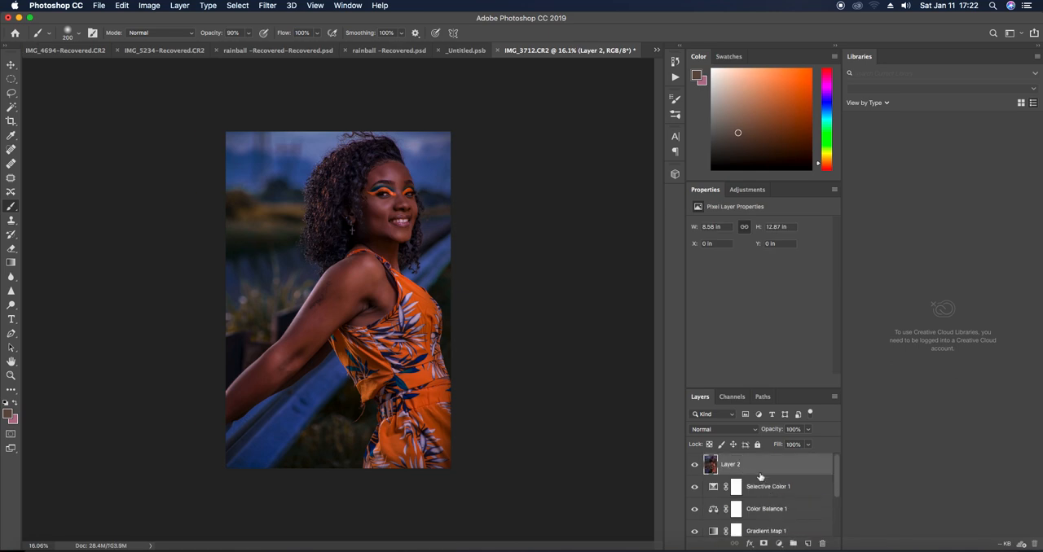
Delete every layer between the merged Layer 2 and the original Layer 0, and make Layer 2 active
left_click_drag(767, 491, 821, 542)
left_click_drag(786, 489, 821, 542)
left_click_drag(774, 490, 824, 545)
left_click(714, 489)
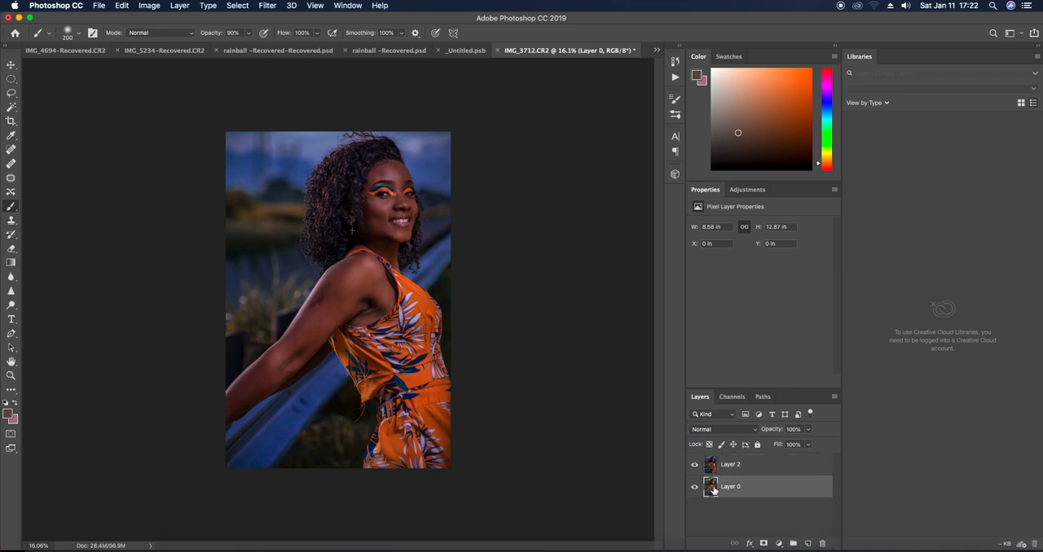
left_click(712, 468)
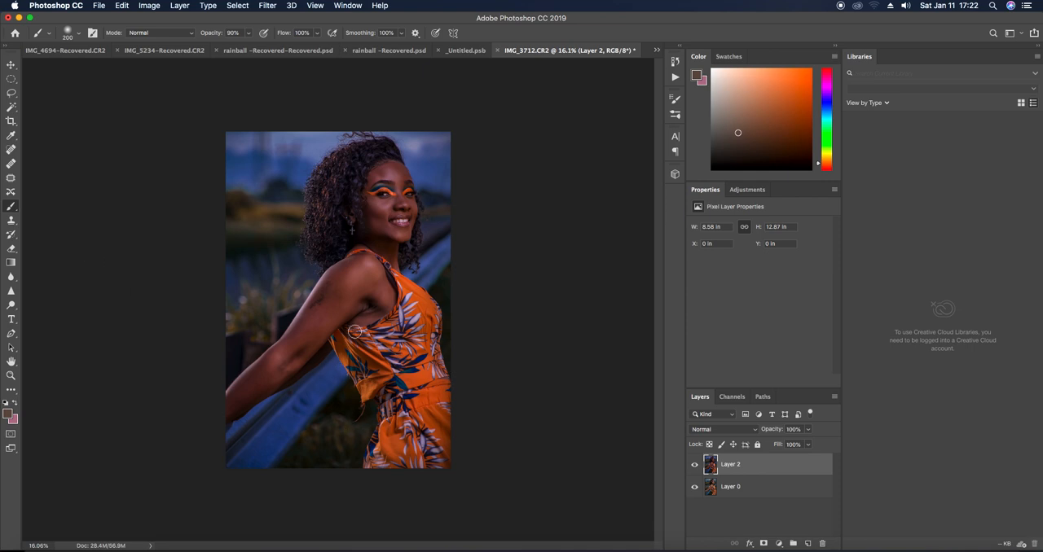
Remove the loose thread hanging from the dress near the waist with the Spot Healing Brush at size 40
left_click(12, 150)
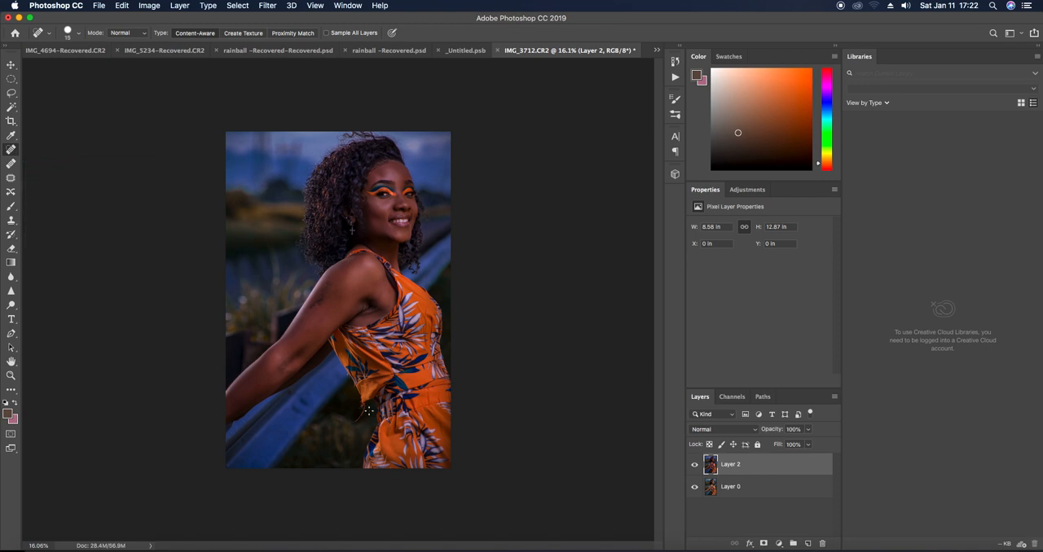
scroll(349, 408, "up", 2)
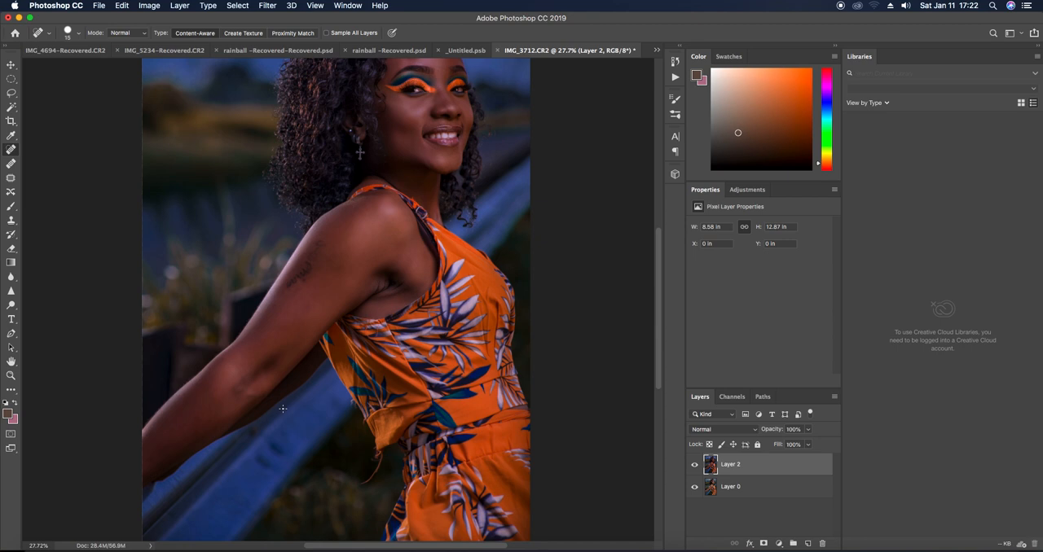
key("bracketright")
key("bracketright")
left_click_drag(363, 487, 381, 461)
left_click(375, 484)
left_click_drag(376, 454, 383, 459)
scroll(436, 291, "down", 3)
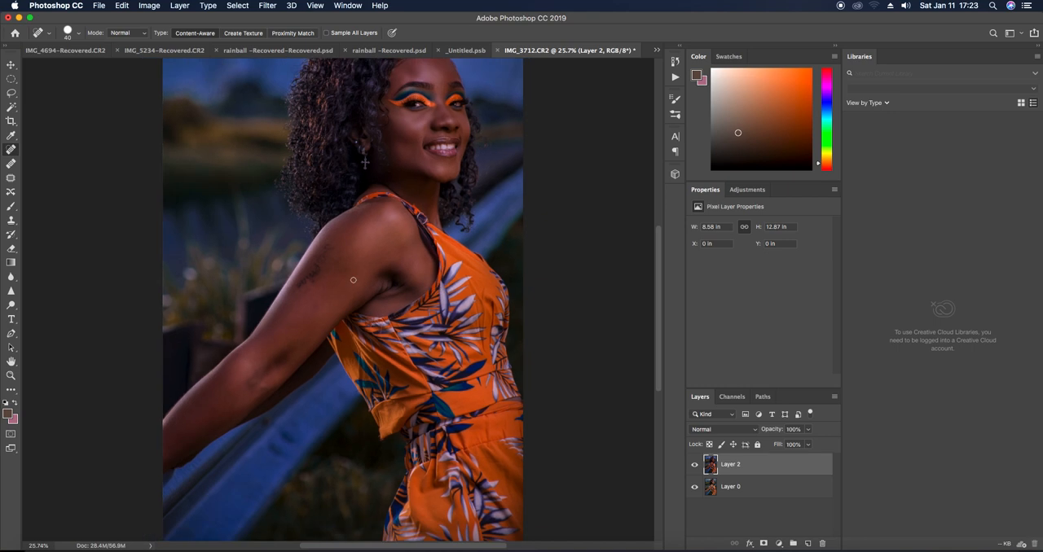
Try to cover the tattoo on the upper arm with cloned skin using the Clone Stamp
left_click(13, 224)
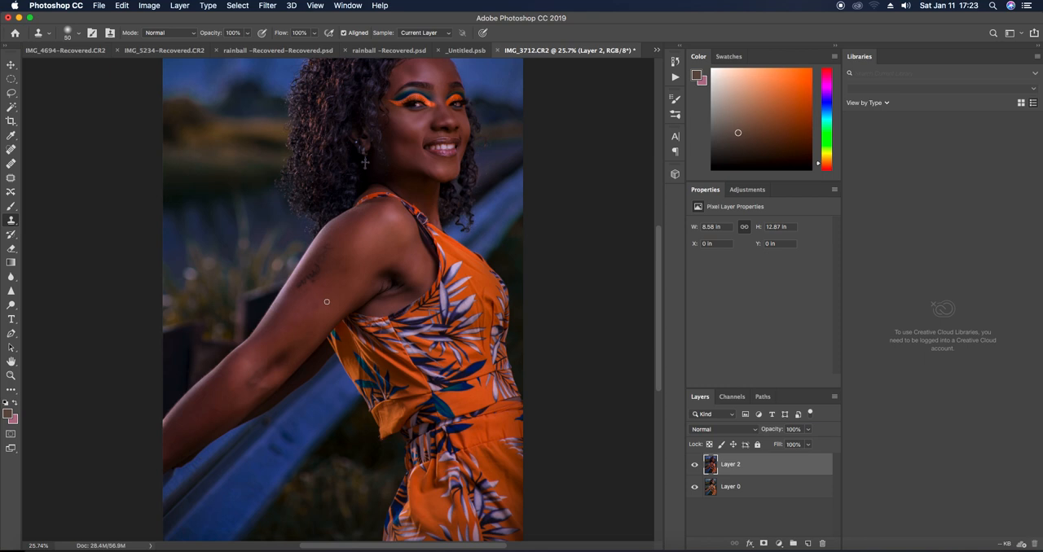
left_click(304, 324, "alt")
left_click(314, 310)
key("super+z")
left_click(320, 295, "alt")
Switch back to the Spot Healing Brush and set its size to 50
left_click(11, 149)
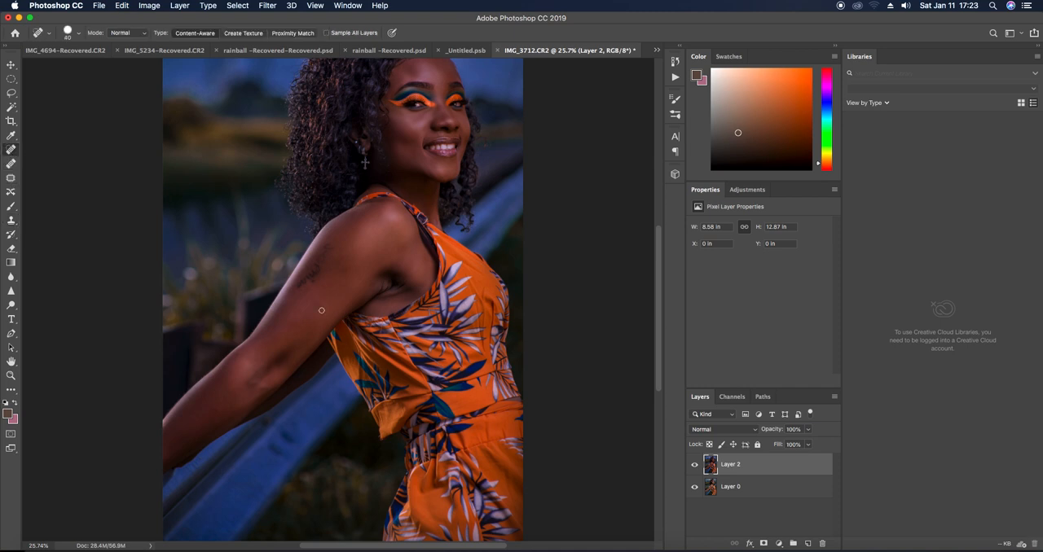
key("bracketright")
scroll(408, 258, "down", 3)
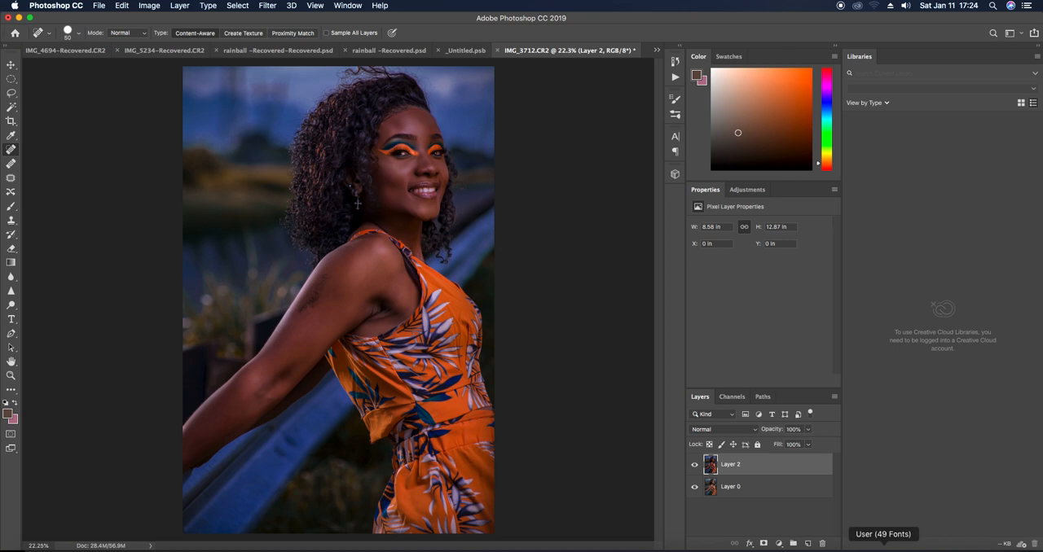
left_click(722, 550)
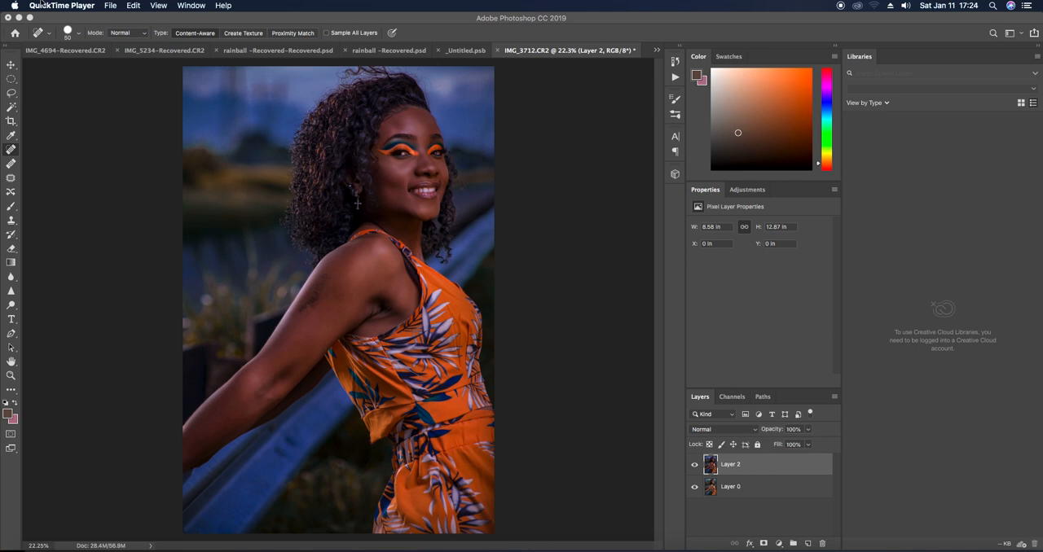
left_click(109, 6)
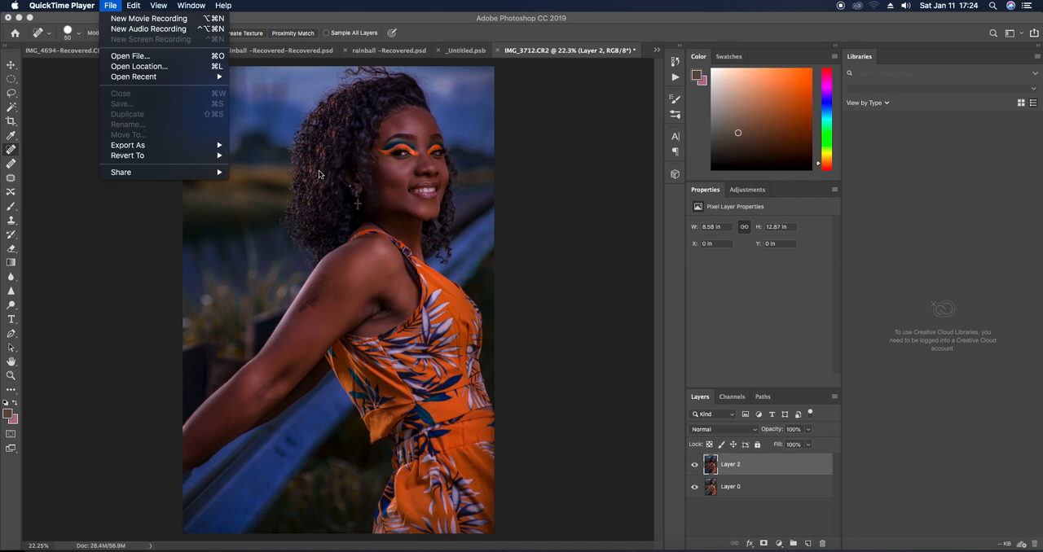
left_click(366, 266)
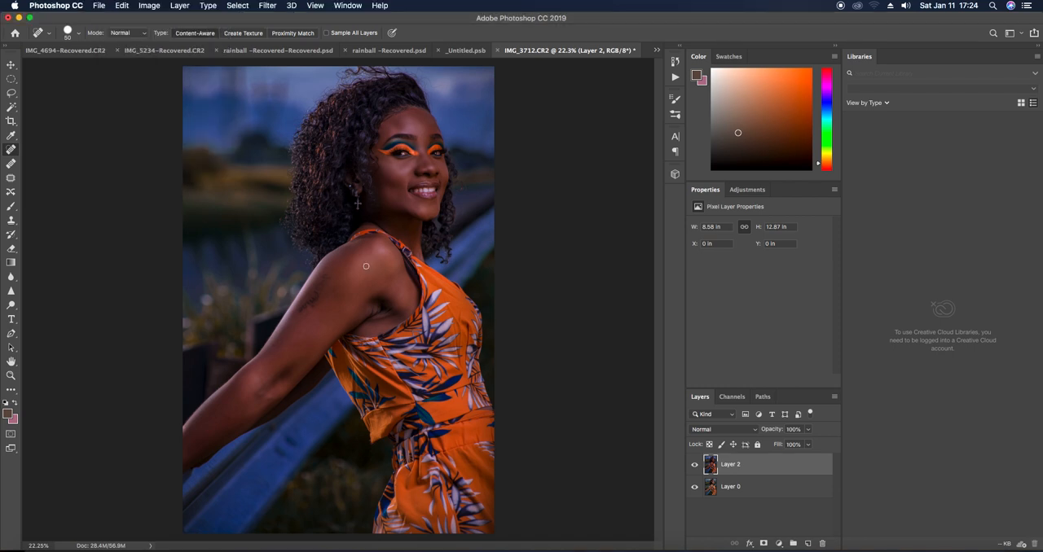
Duplicate Layer 2, invert the copy's colours and set its blend mode to Vivid Light
key("super+j")
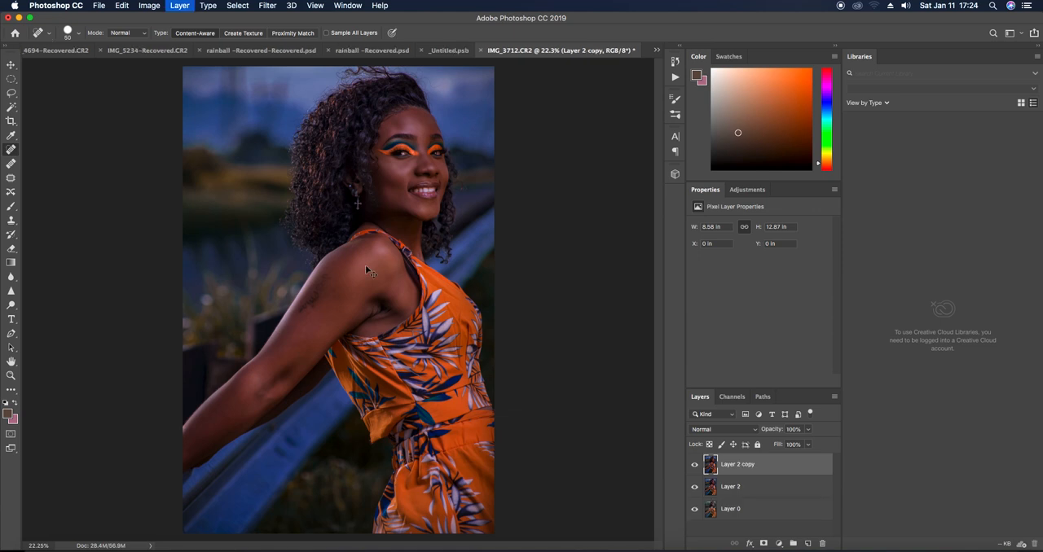
key("super+i")
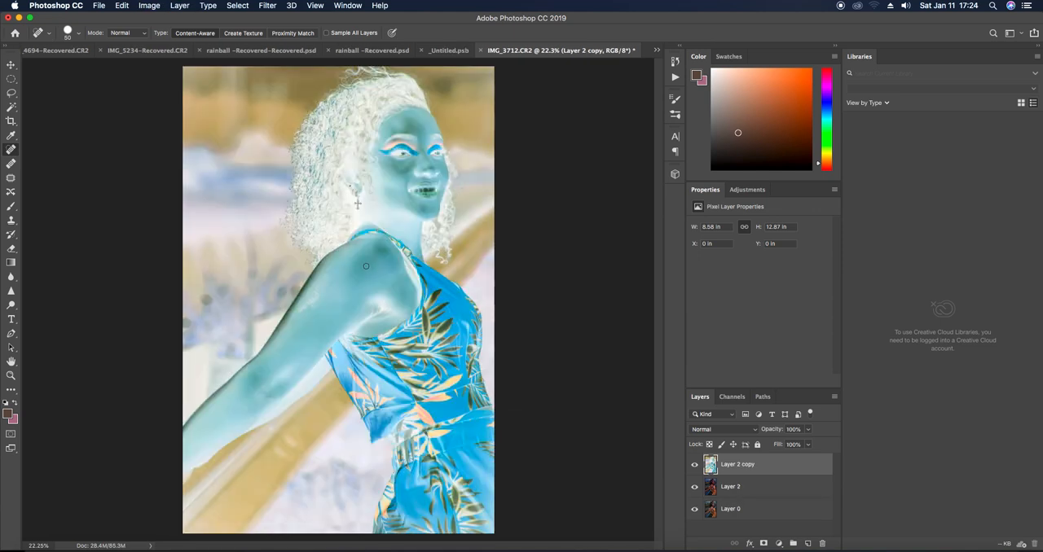
left_click(733, 429)
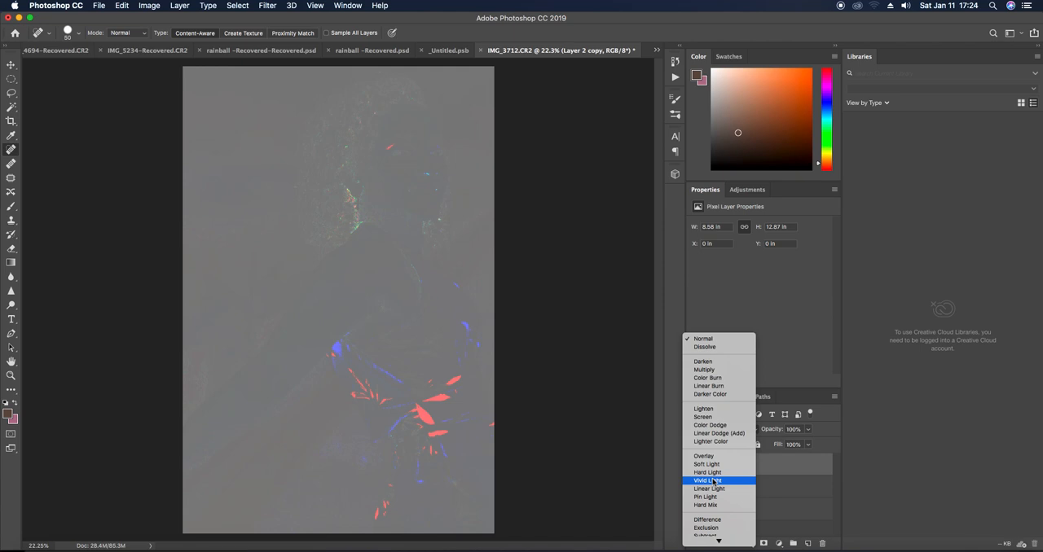
left_click(713, 482)
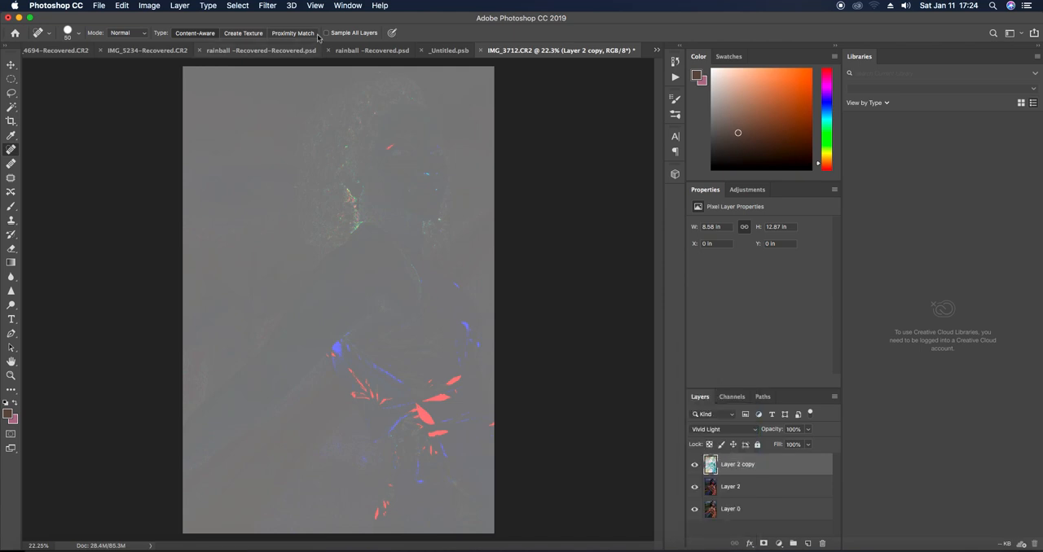
Apply a High Pass filter to the inverted Layer 2 copy, adjusting the radius to soften the skin
left_click(267, 6)
mouse_move(309, 231)
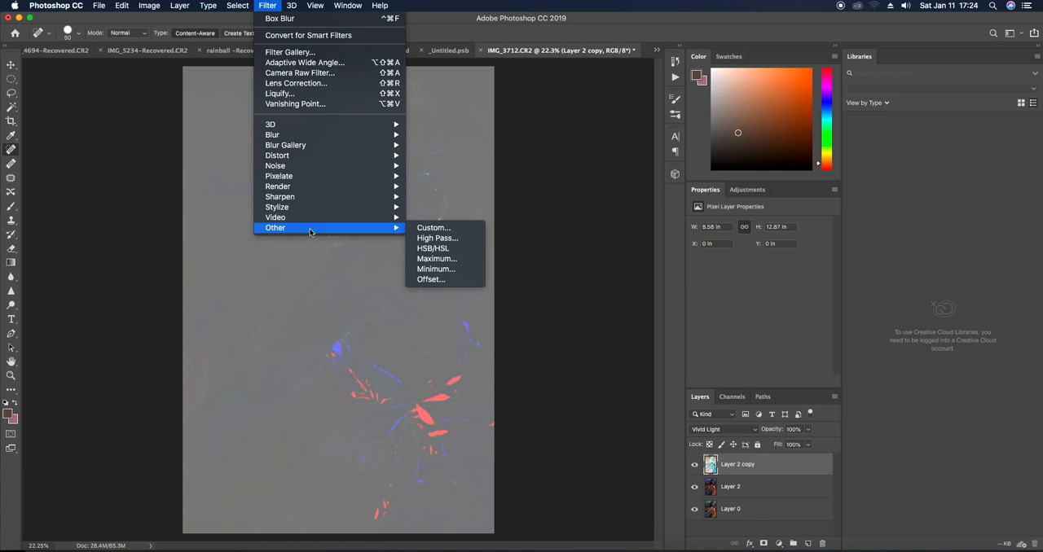
left_click(437, 239)
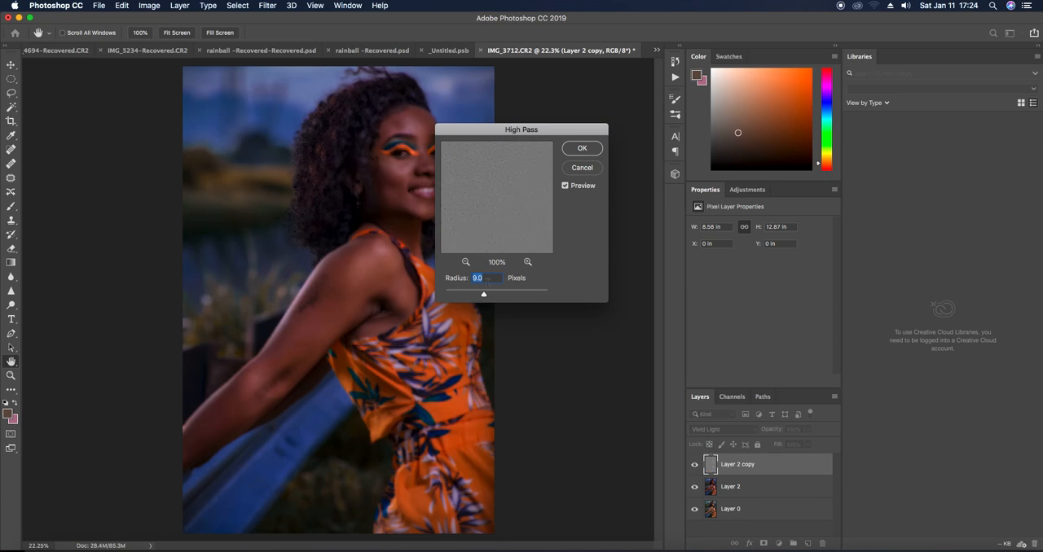
left_click_drag(484, 294, 478, 303)
key("Return")
Apply a Box Blur with a 3-pixel radius to the Layer 2 copy
left_click(270, 9)
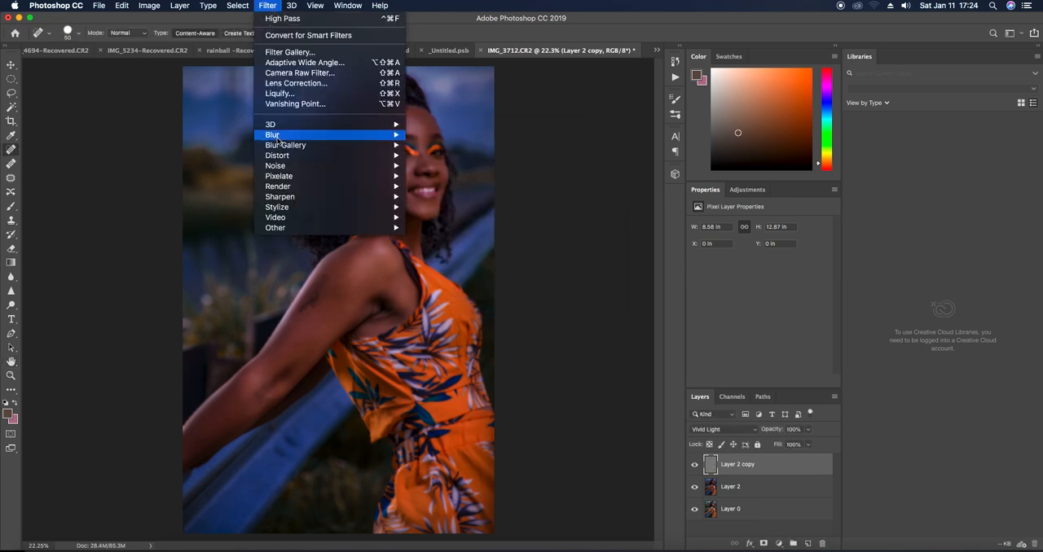
mouse_move(277, 139)
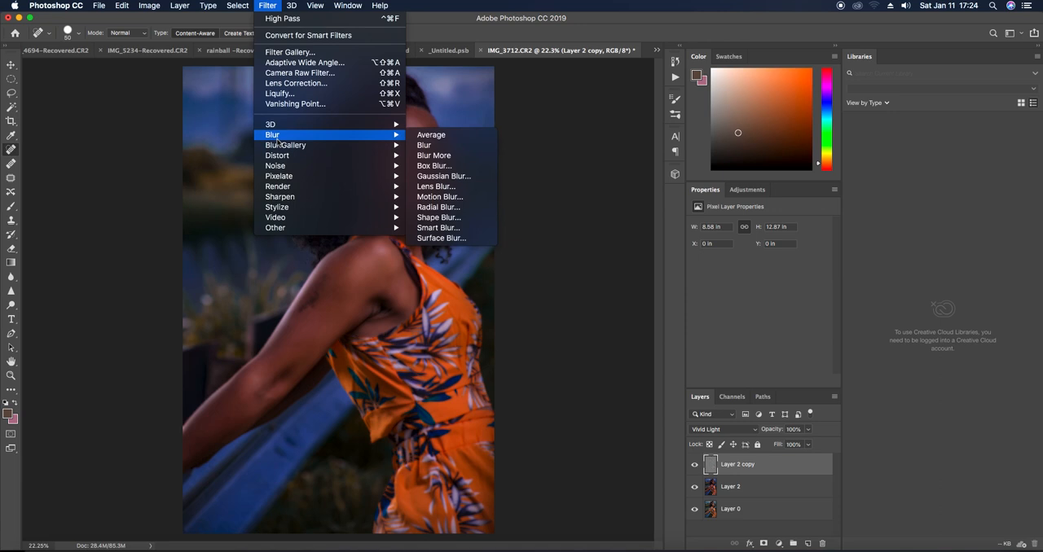
left_click(435, 166)
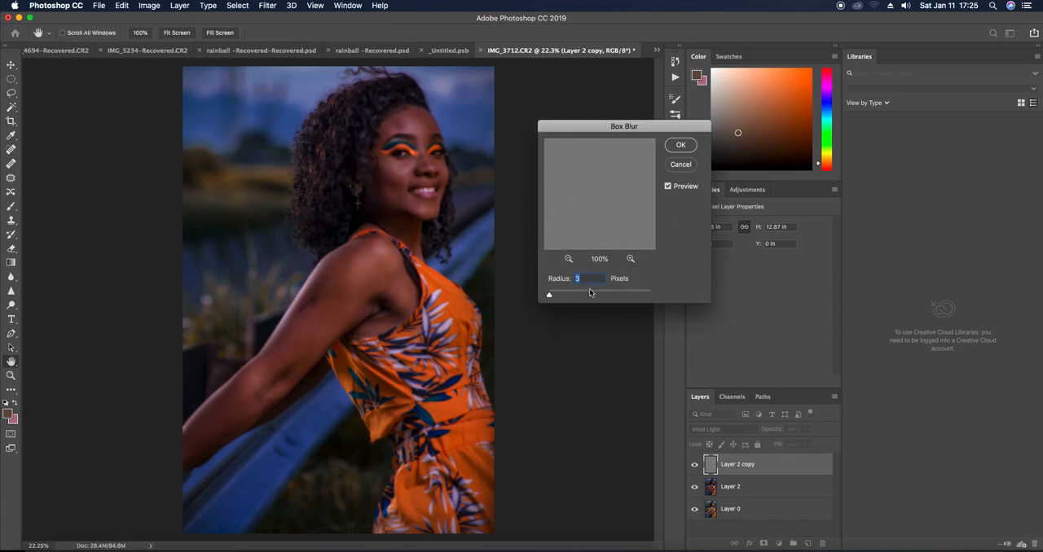
left_click(680, 145)
Add a black mask to the Layer 2 copy and paint the smoothing onto the arm and shoulder with a white brush at 54% opacity
left_click(763, 544, "alt")
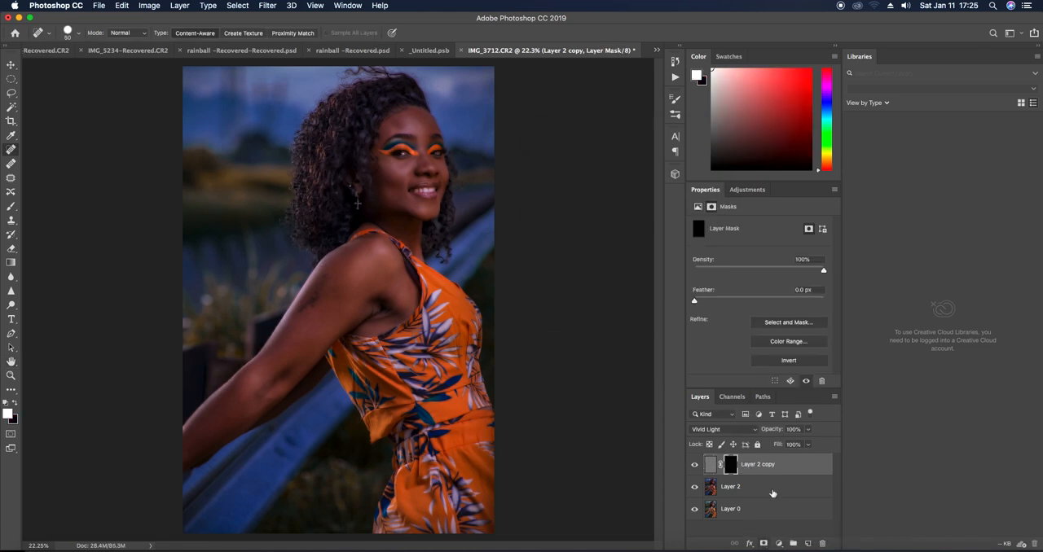
left_click(12, 207)
left_click_drag(249, 33, 230, 45)
mouse_move(324, 312)
left_mouse_down()
mouse_move(290, 361)
mouse_move(349, 285)
left_mouse_up()
mouse_move(342, 295)
left_mouse_down()
mouse_move(345, 268)
mouse_move(330, 314)
mouse_move(276, 359)
left_mouse_up()
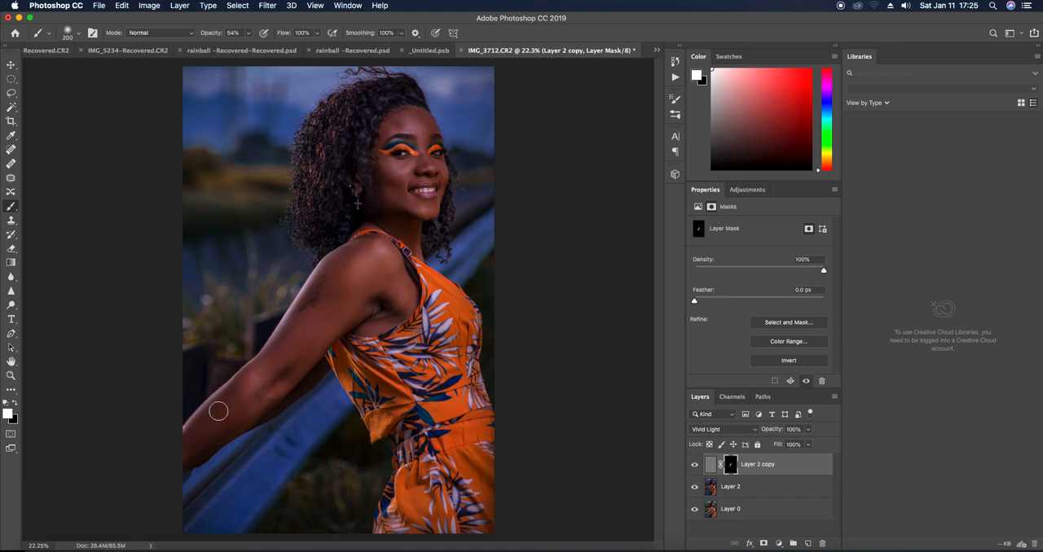
left_click_drag(197, 445, 202, 444)
left_click_drag(366, 256, 350, 265)
Merge all visible layers into a single layer
left_click(746, 489)
key("shift+super+e")
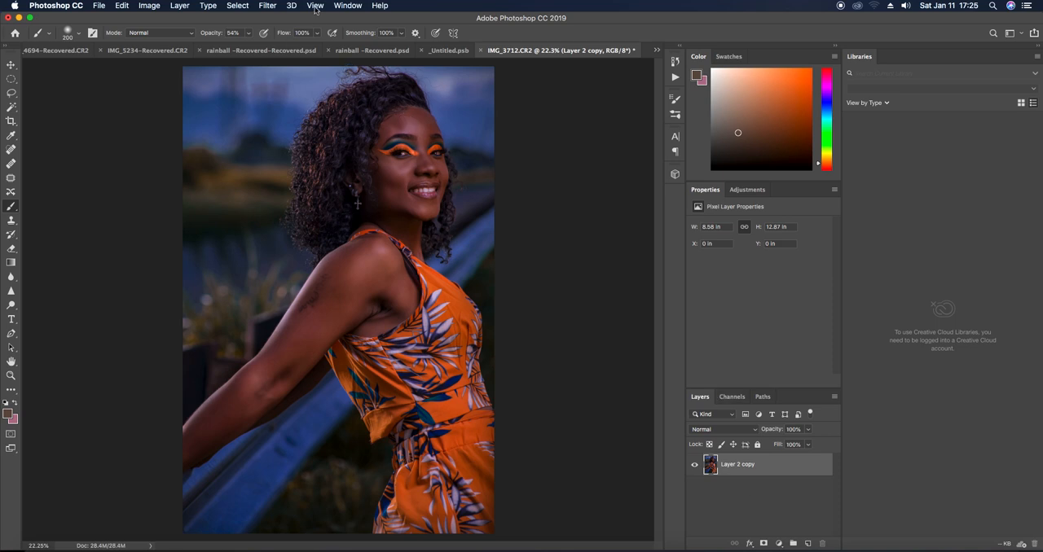
Run the Eyes N Teeth Whitening action from the PM Actions set
left_click(348, 6)
left_click(363, 83)
left_click_drag(662, 104, 661, 308)
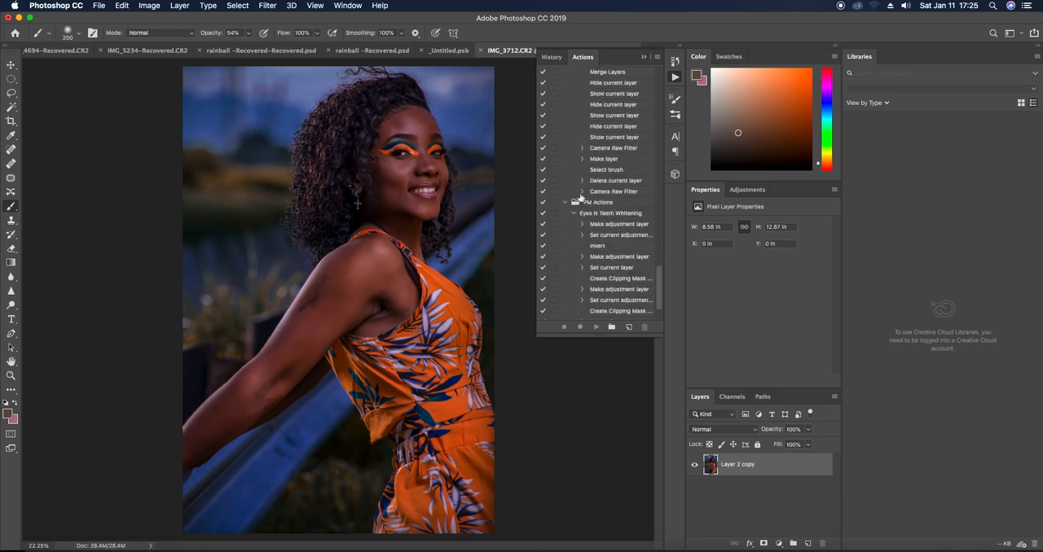
left_click(599, 215)
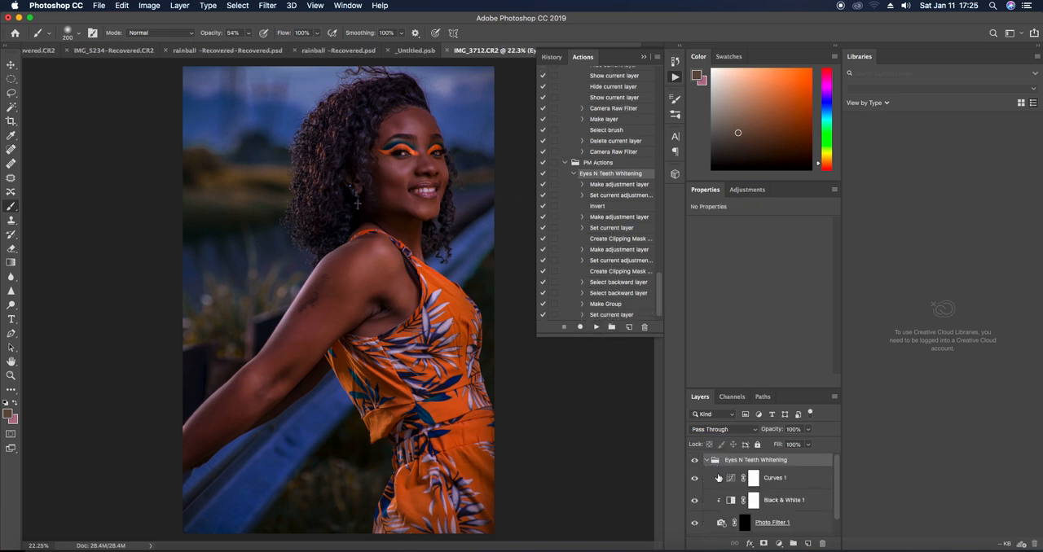
Whiten the teeth by painting white on the Photo Filter 1 mask at 98% opacity, reducing the brush to size 30 for the finer strokes
left_click(744, 522)
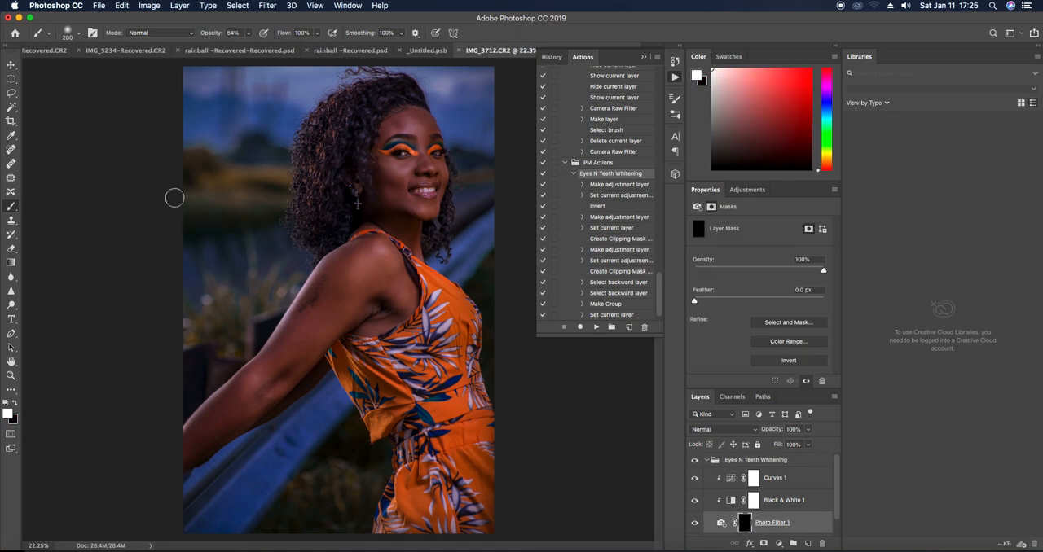
left_click(251, 35)
left_click(270, 47)
scroll(388, 249, "up", 8)
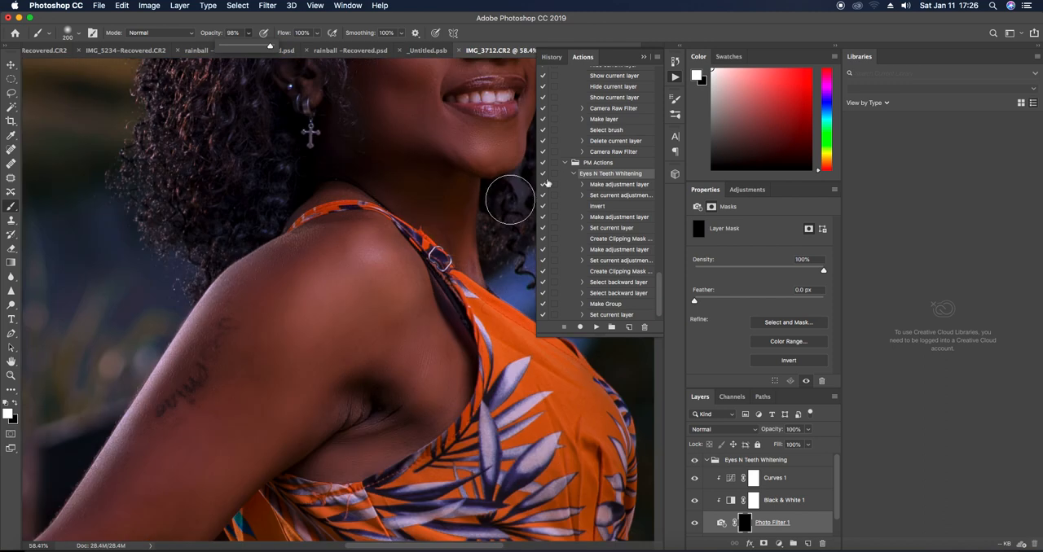
left_click(643, 56)
scroll(440, 309, "right", 4)
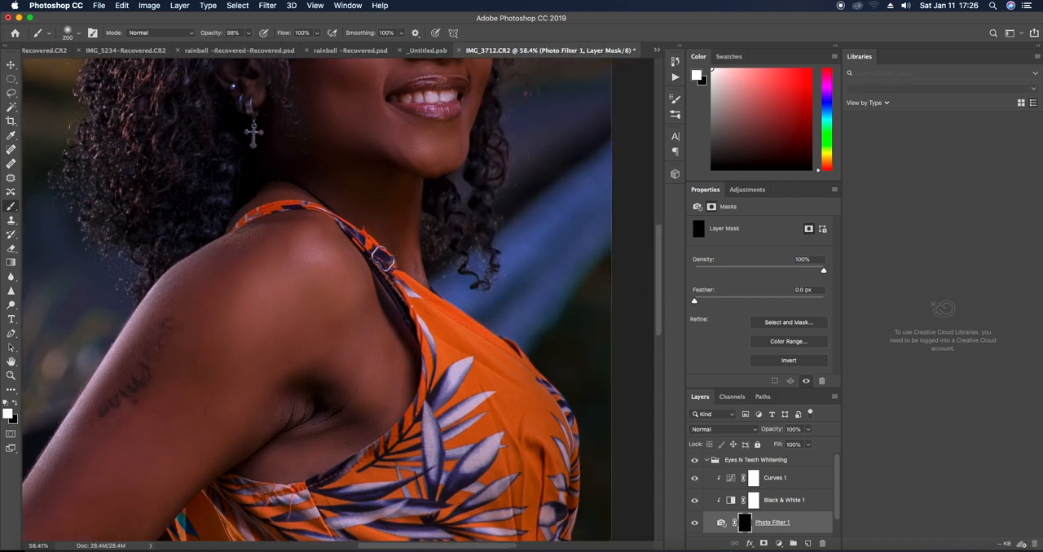
key("bracketleft")
key("bracketleft")
key("bracketleft")
key("bracketleft")
key("bracketleft")
key("bracketleft")
key("bracketleft")
key("bracketleft")
key("bracketleft")
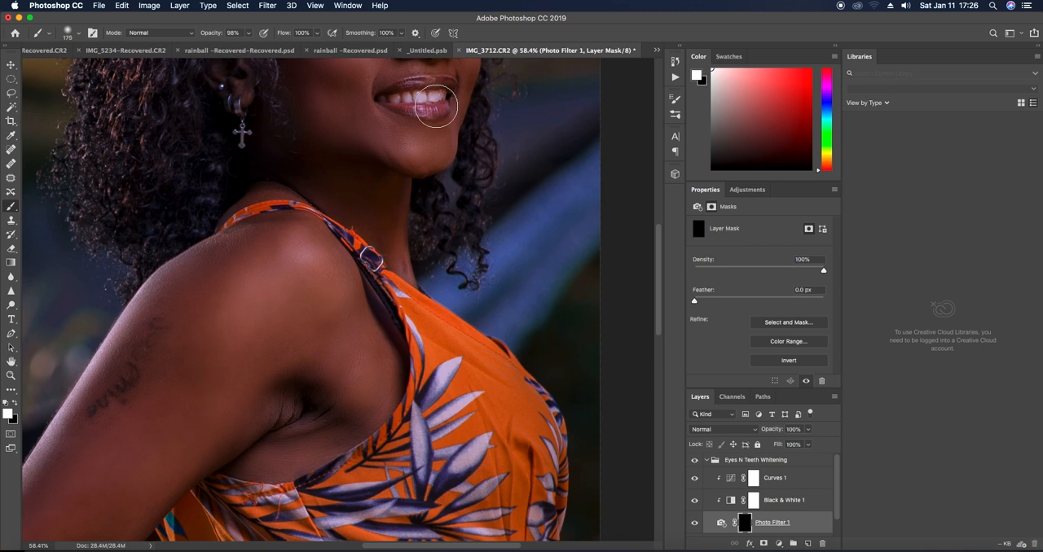
mouse_move(420, 97)
left_mouse_down()
mouse_move(409, 97)
mouse_move(443, 94)
left_mouse_up()
key("bracketleft")
key("bracketleft")
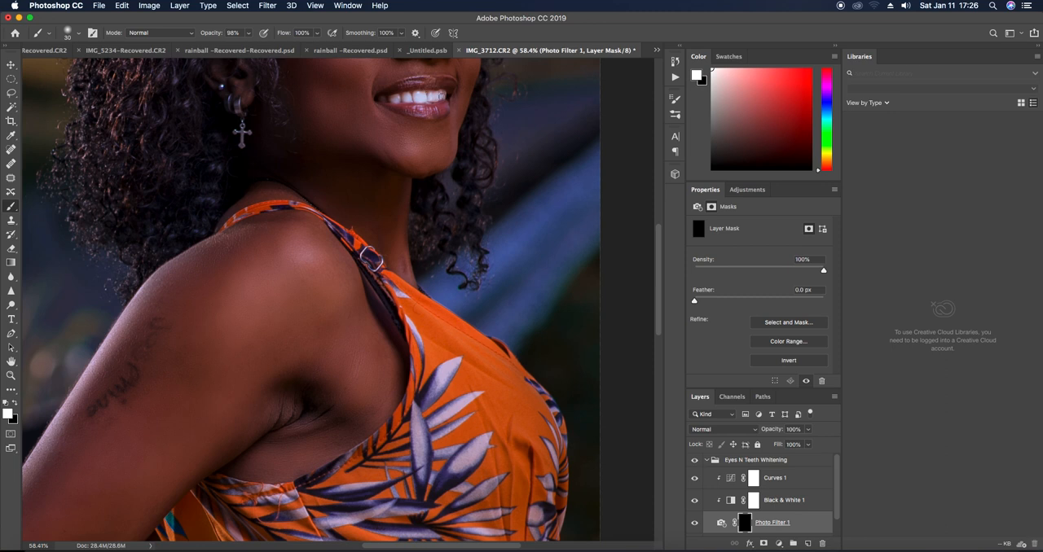
left_click_drag(441, 94, 387, 99)
Brighten the whites of both eyes by painting white on the Photo Filter 1 mask with the size 30 brush
scroll(437, 97, "up", 5)
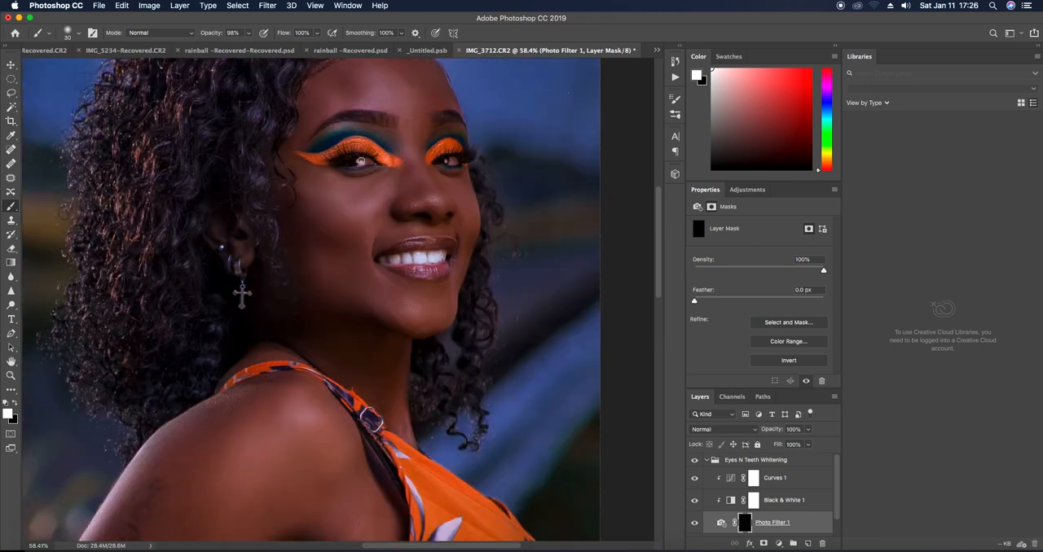
left_click_drag(369, 162, 362, 162)
left_click(450, 162)
left_click(457, 162)
left_click(454, 162)
left_click(453, 160)
left_click_drag(454, 161, 452, 160)
left_click(450, 162)
scroll(450, 171, "down", 10)
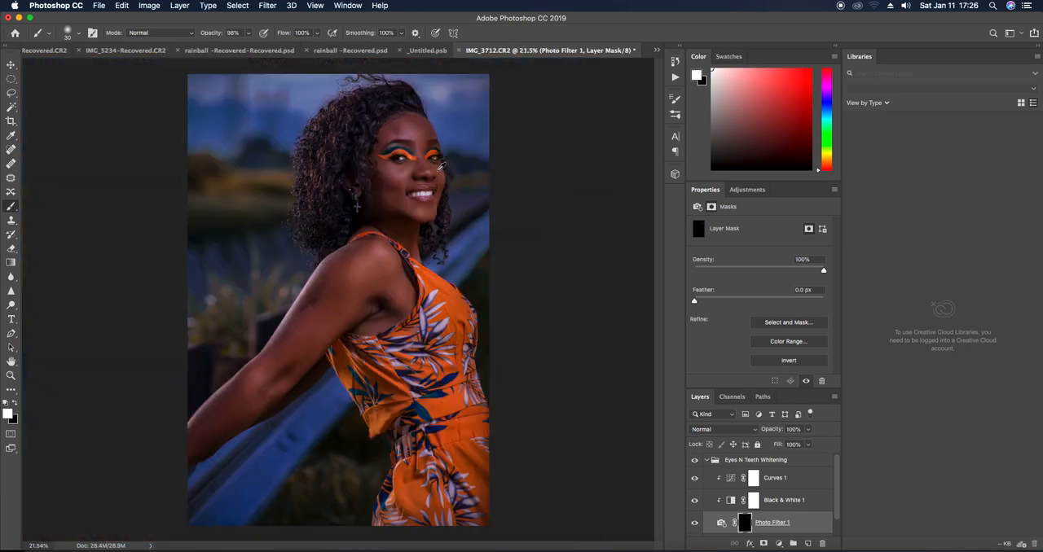
scroll(393, 173, "up", 8)
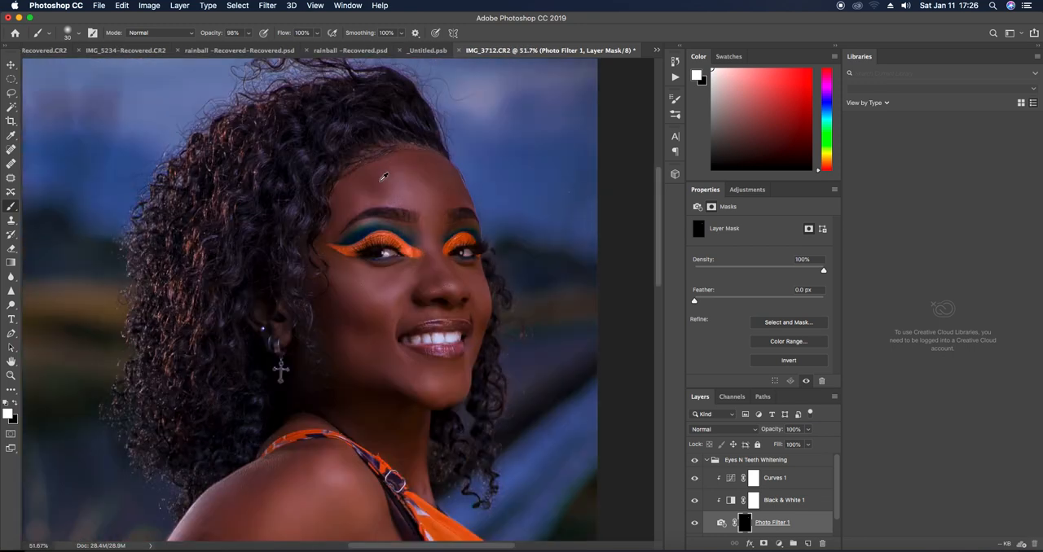
scroll(384, 176, "down", 5)
scroll(383, 176, "up", 2)
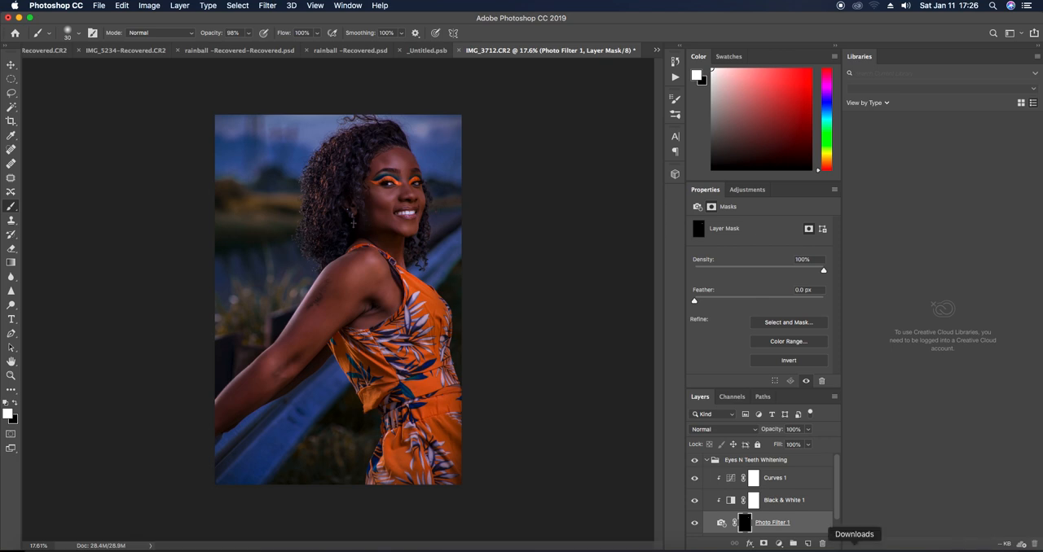
left_click(722, 549)
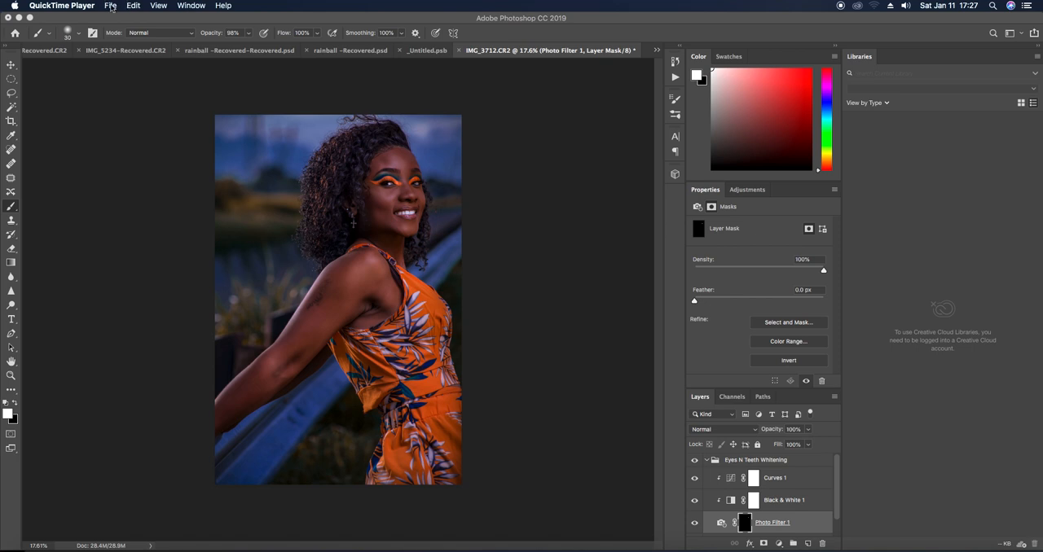
left_click(110, 6)
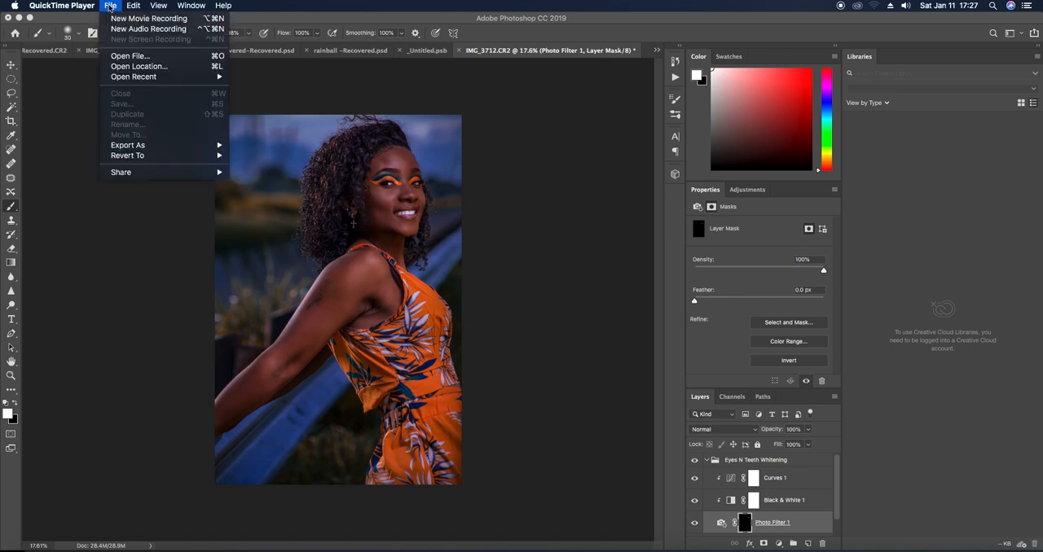
mouse_move(136, 80)
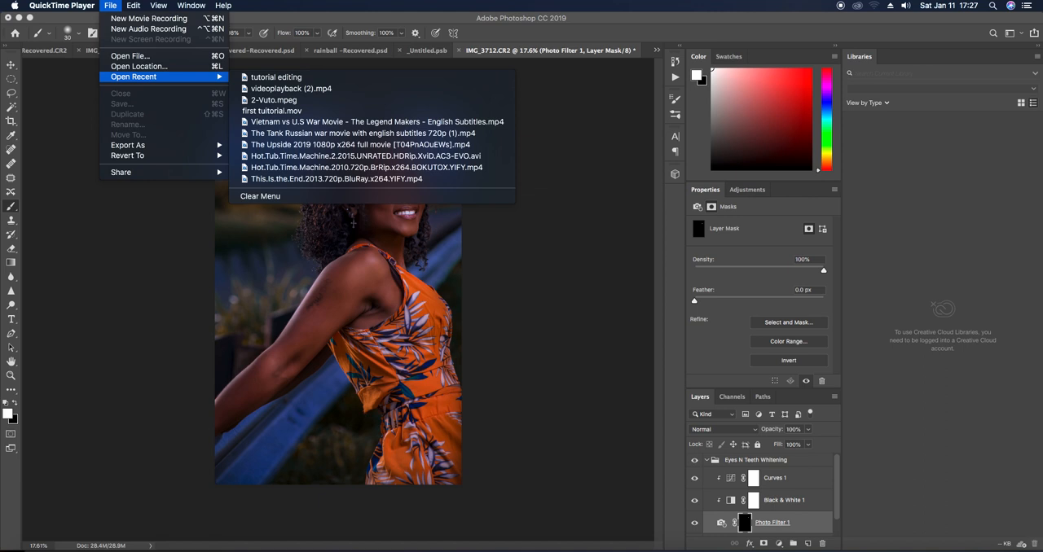
left_click(885, 23)
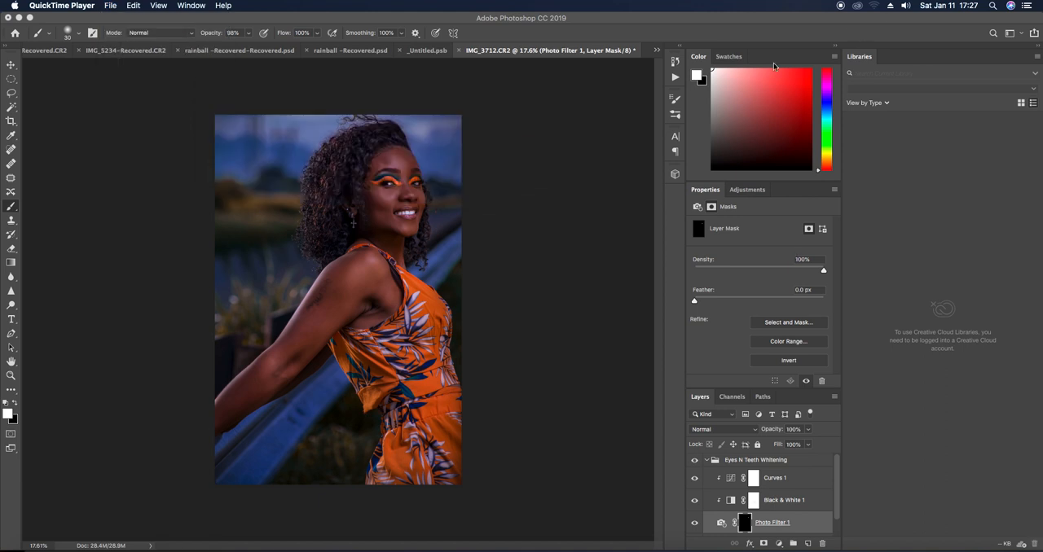